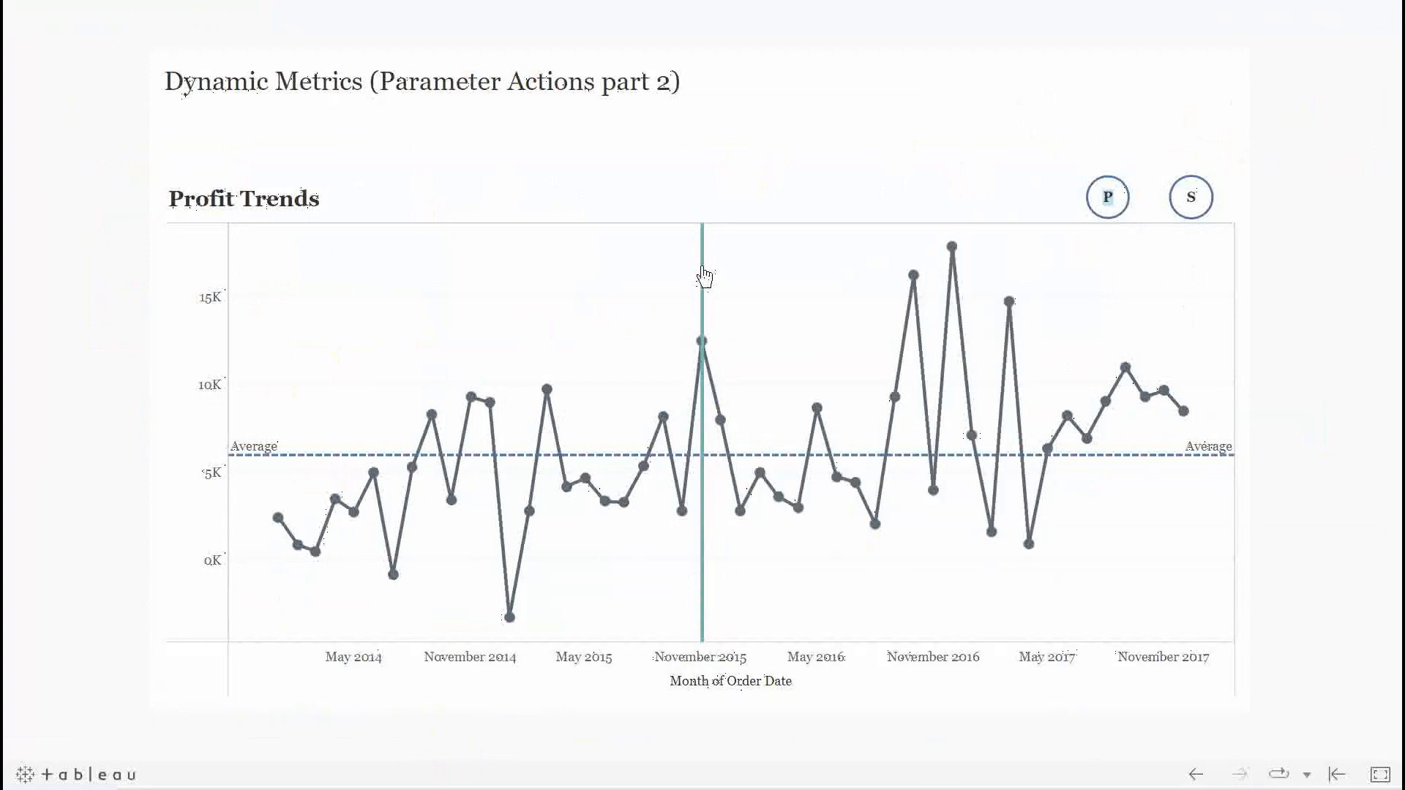
# Examine the Average line and the vertical date line on the published Profit Trends dashboard.
pyautogui.click(705, 220)
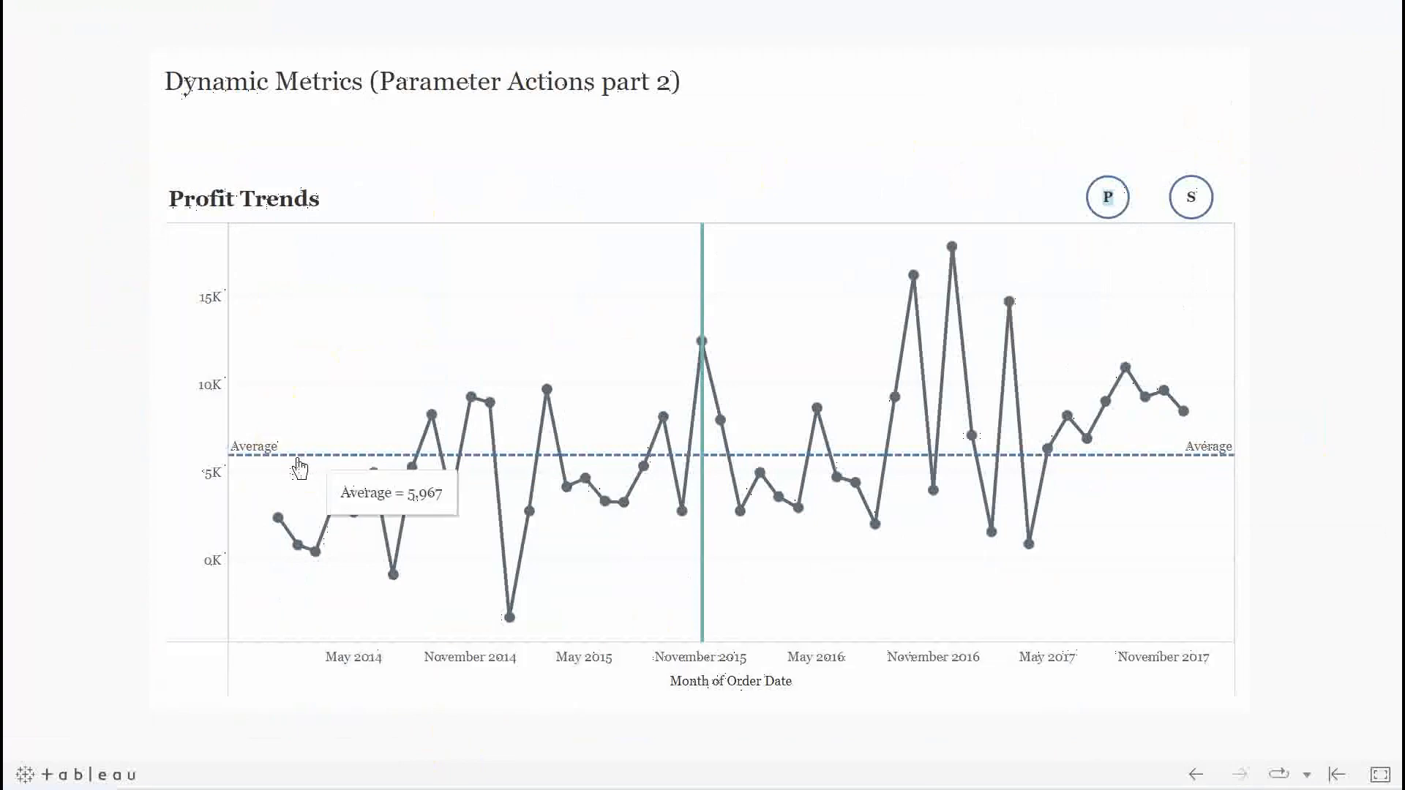
pyautogui.click(292, 380)
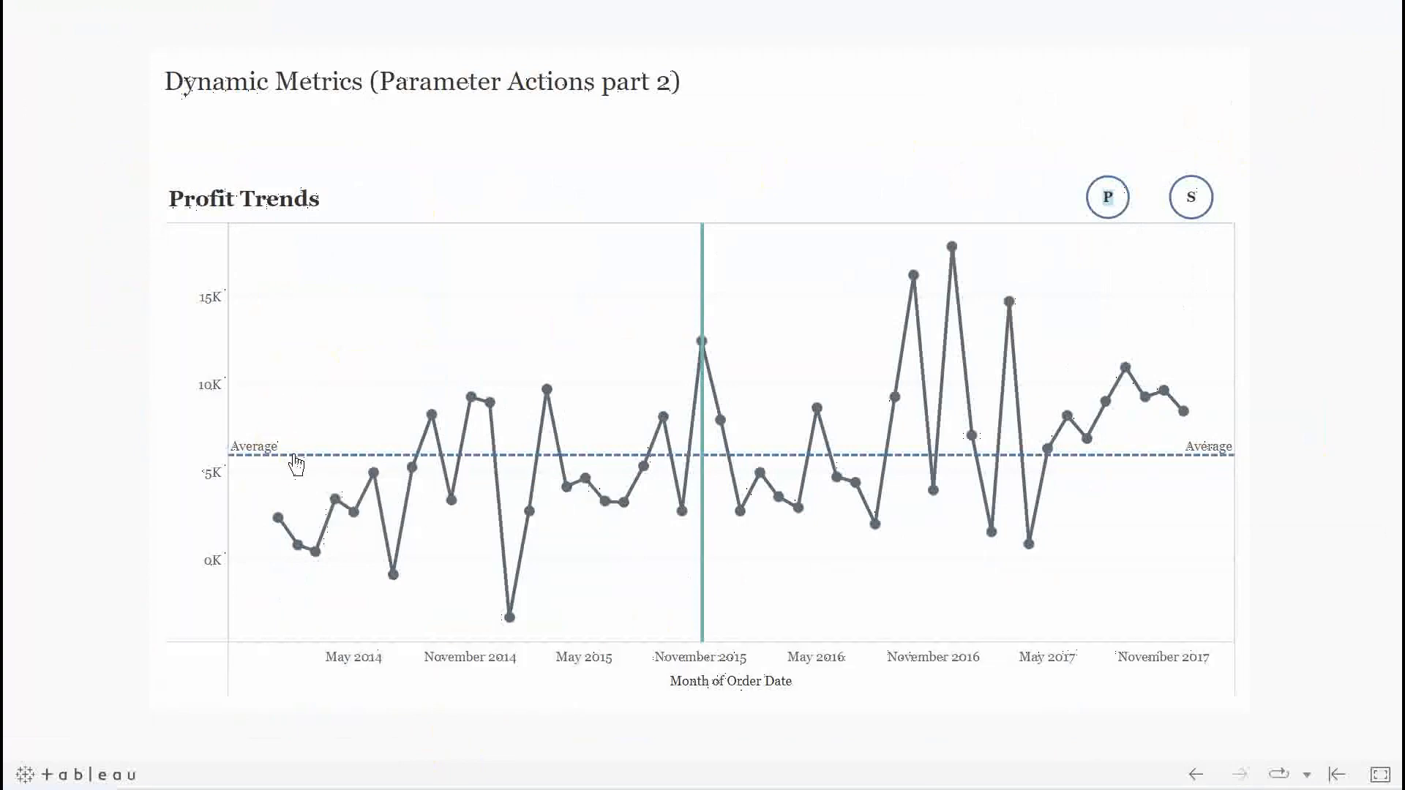
pyautogui.moveTo(296, 464)
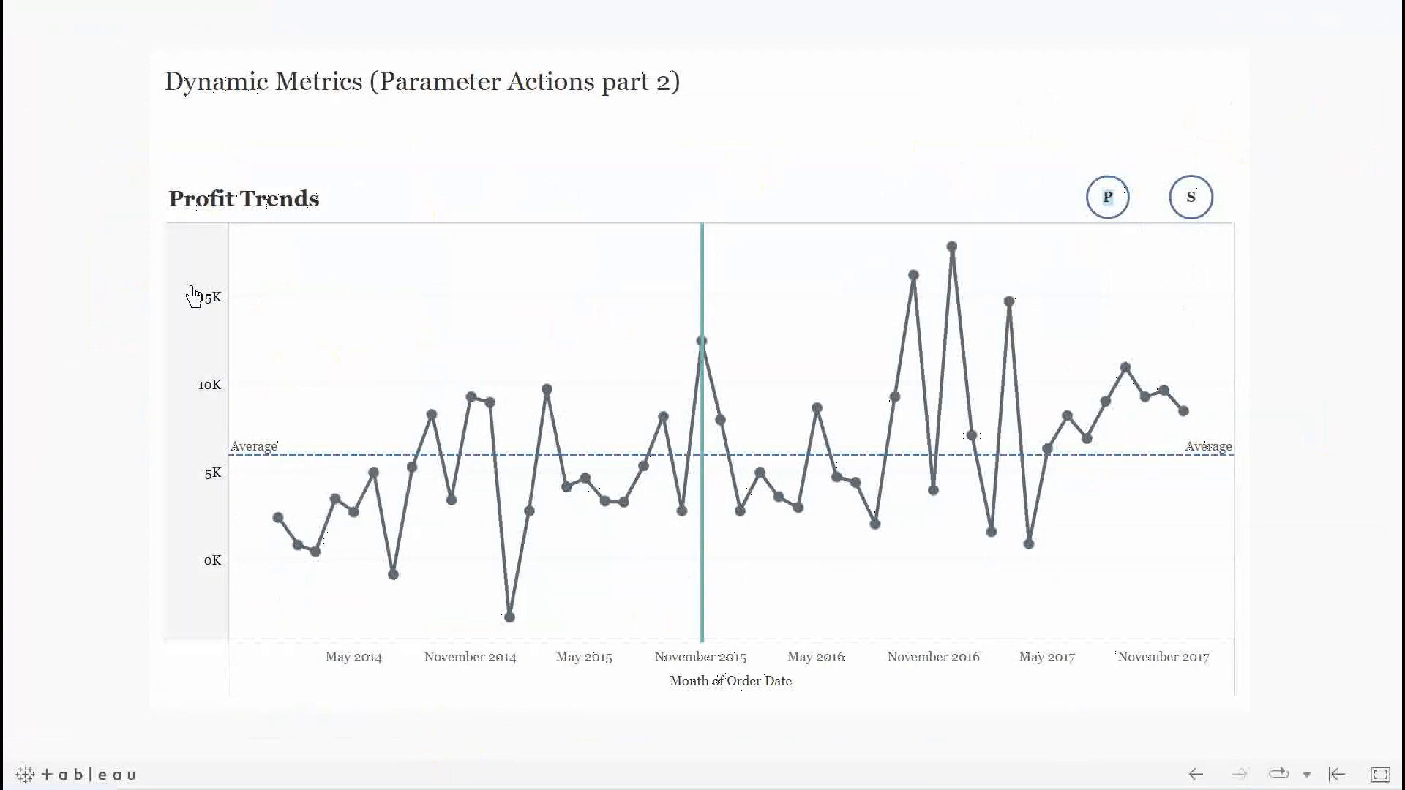
pyautogui.click(451, 310)
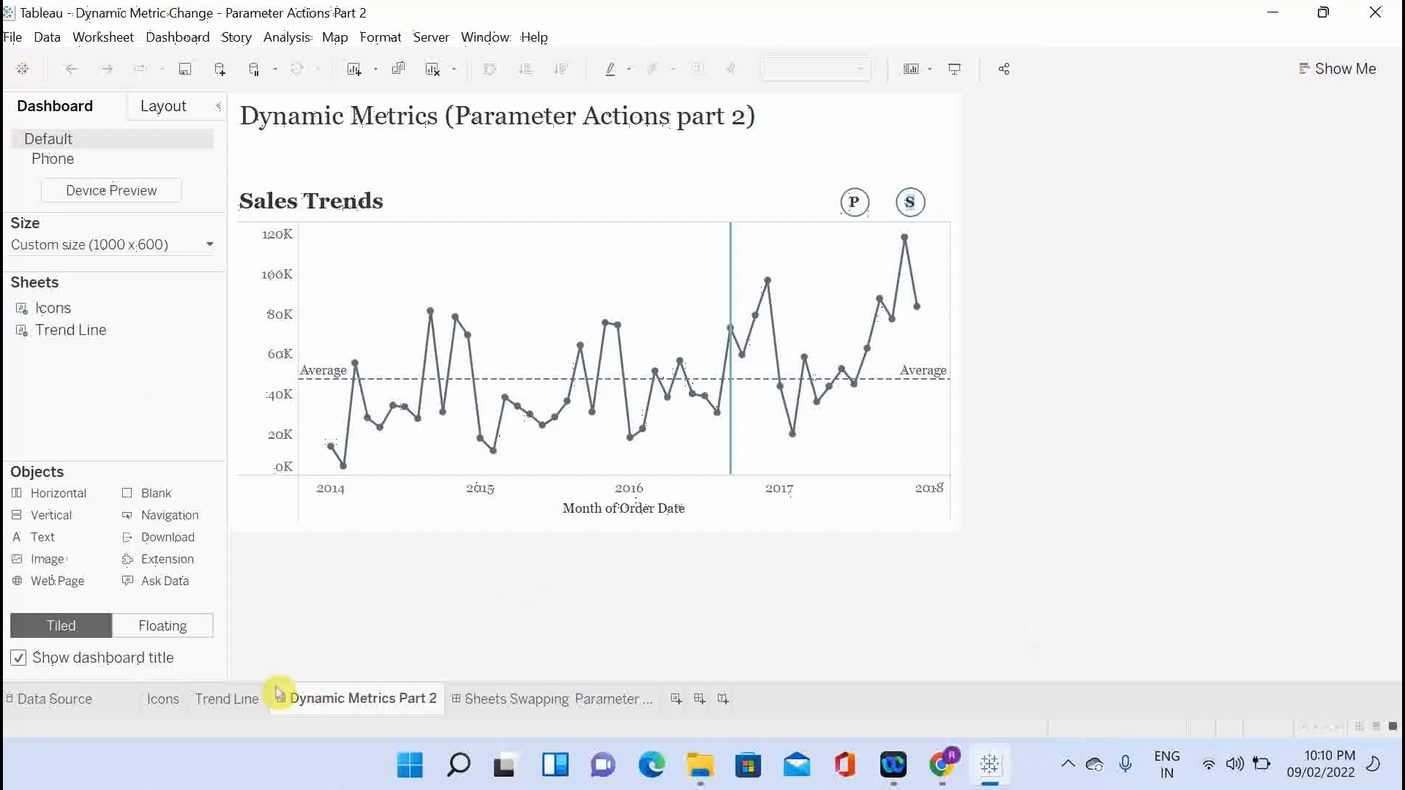
# Open the Trend Line worksheet and review its select date and Select Metric parameters, including the metric choices.
pyautogui.click(218, 704)
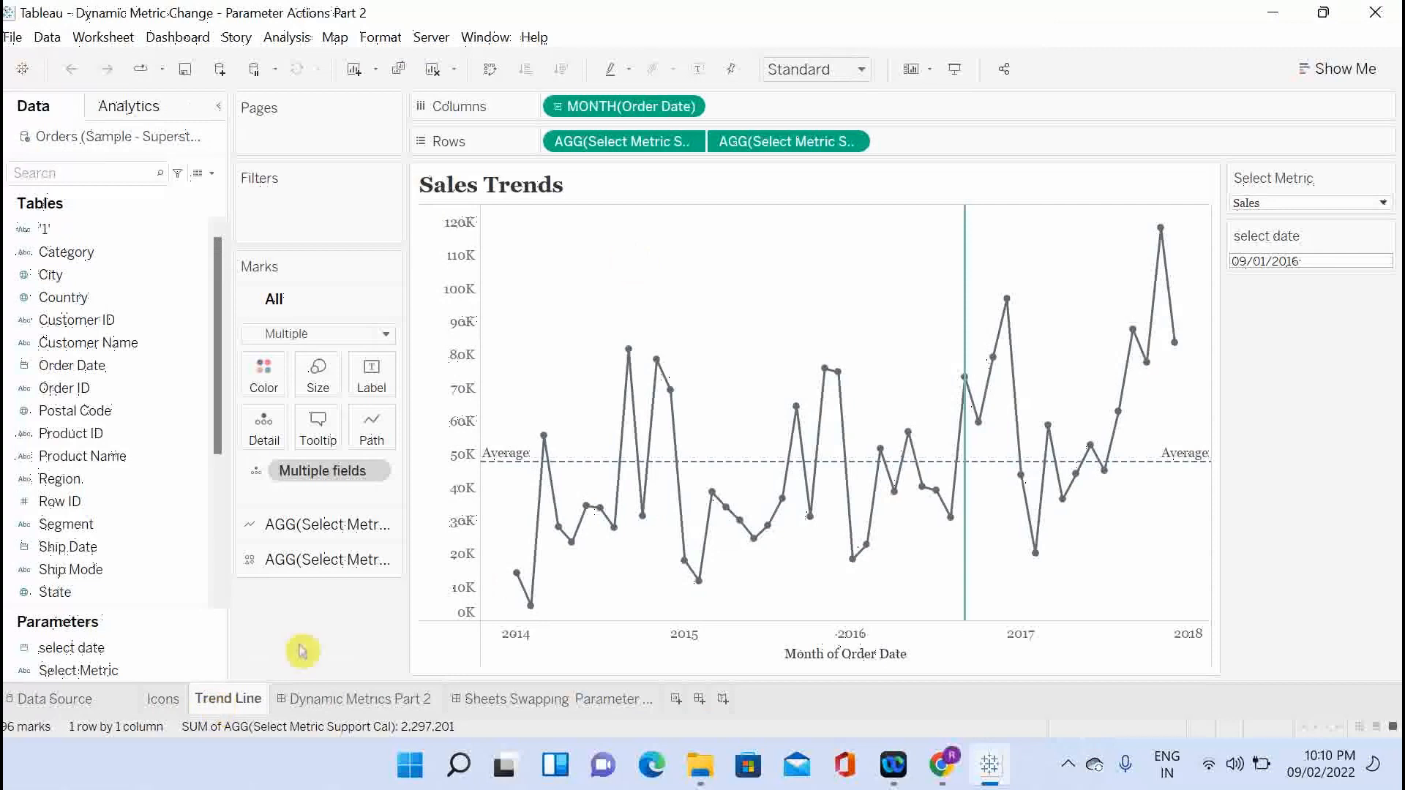
pyautogui.click(212, 172)
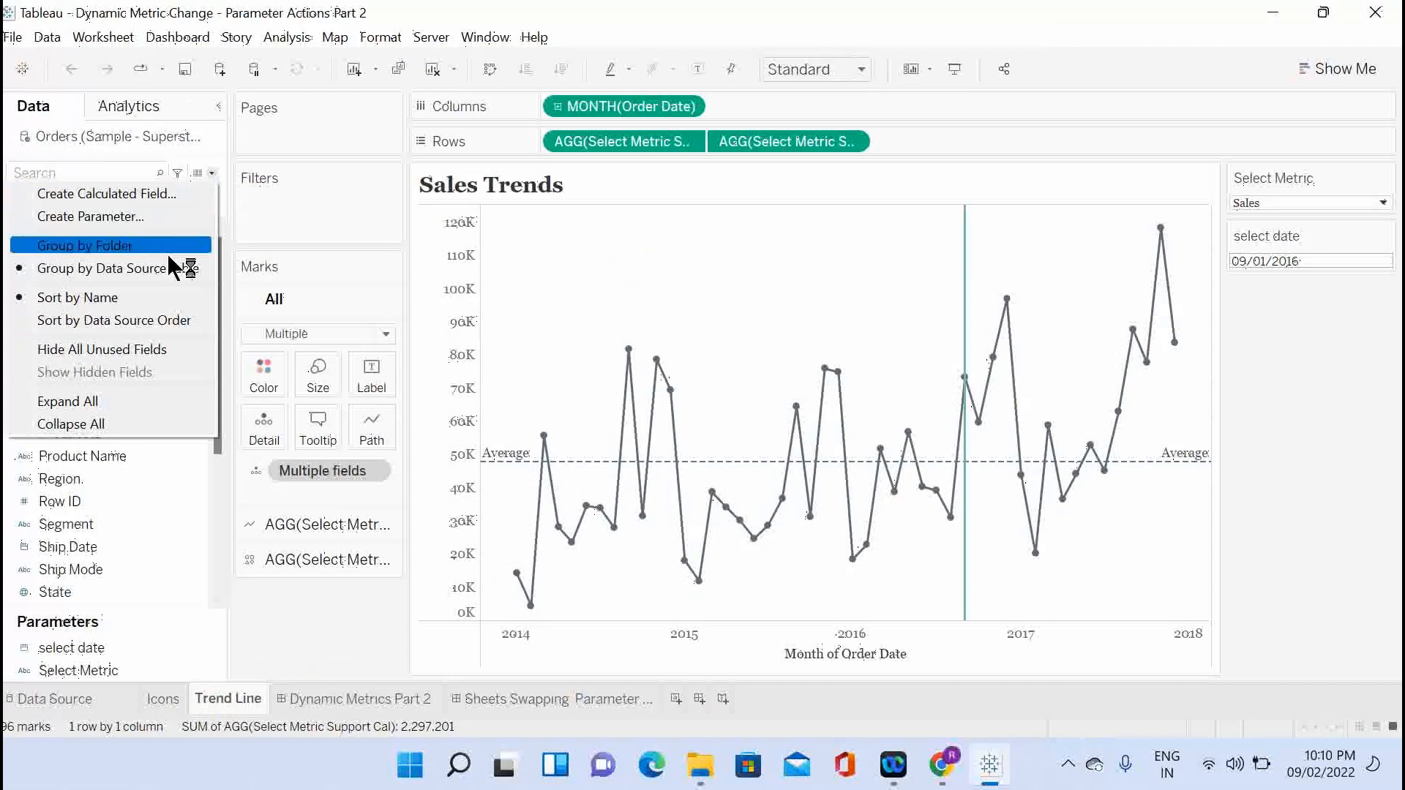
pyautogui.click(317, 653)
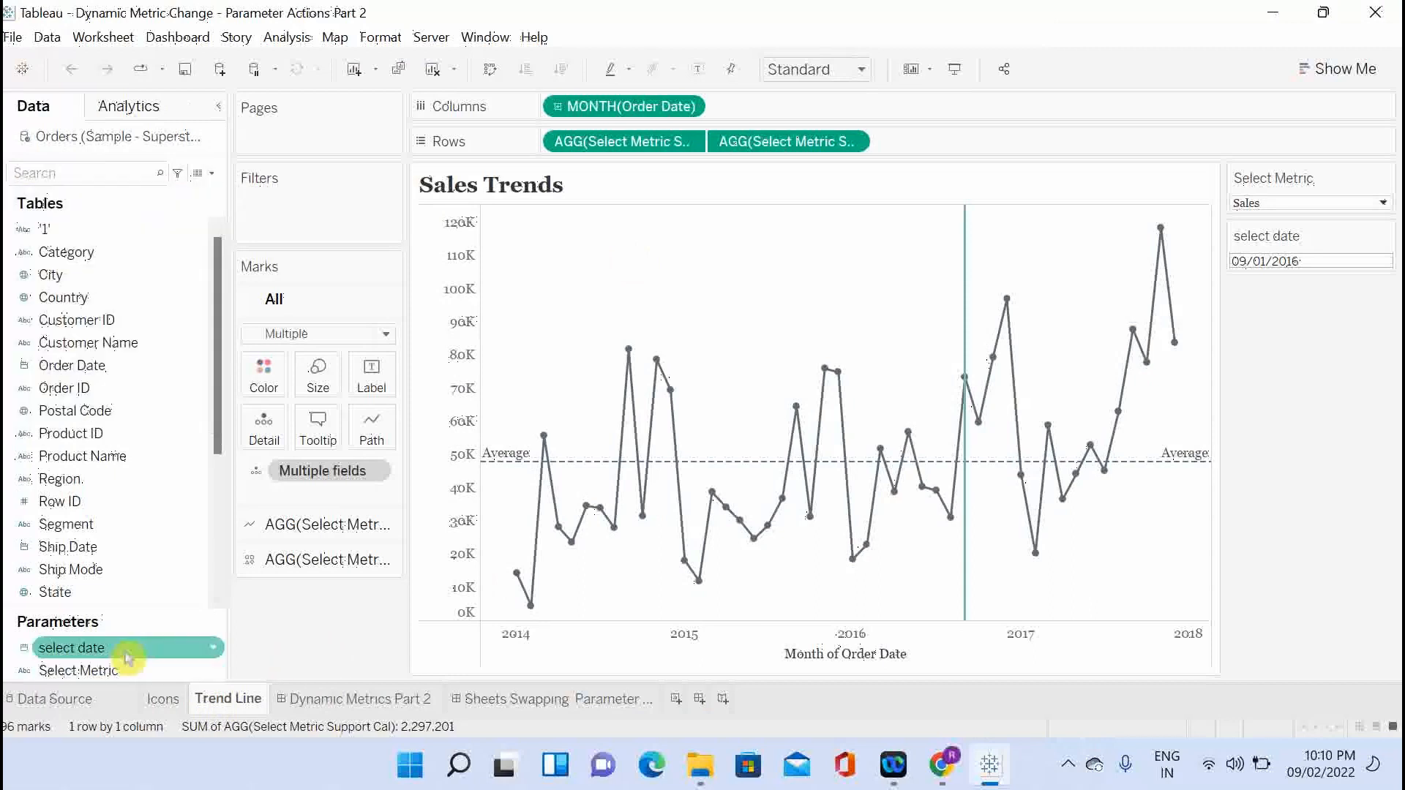
pyautogui.click(196, 670)
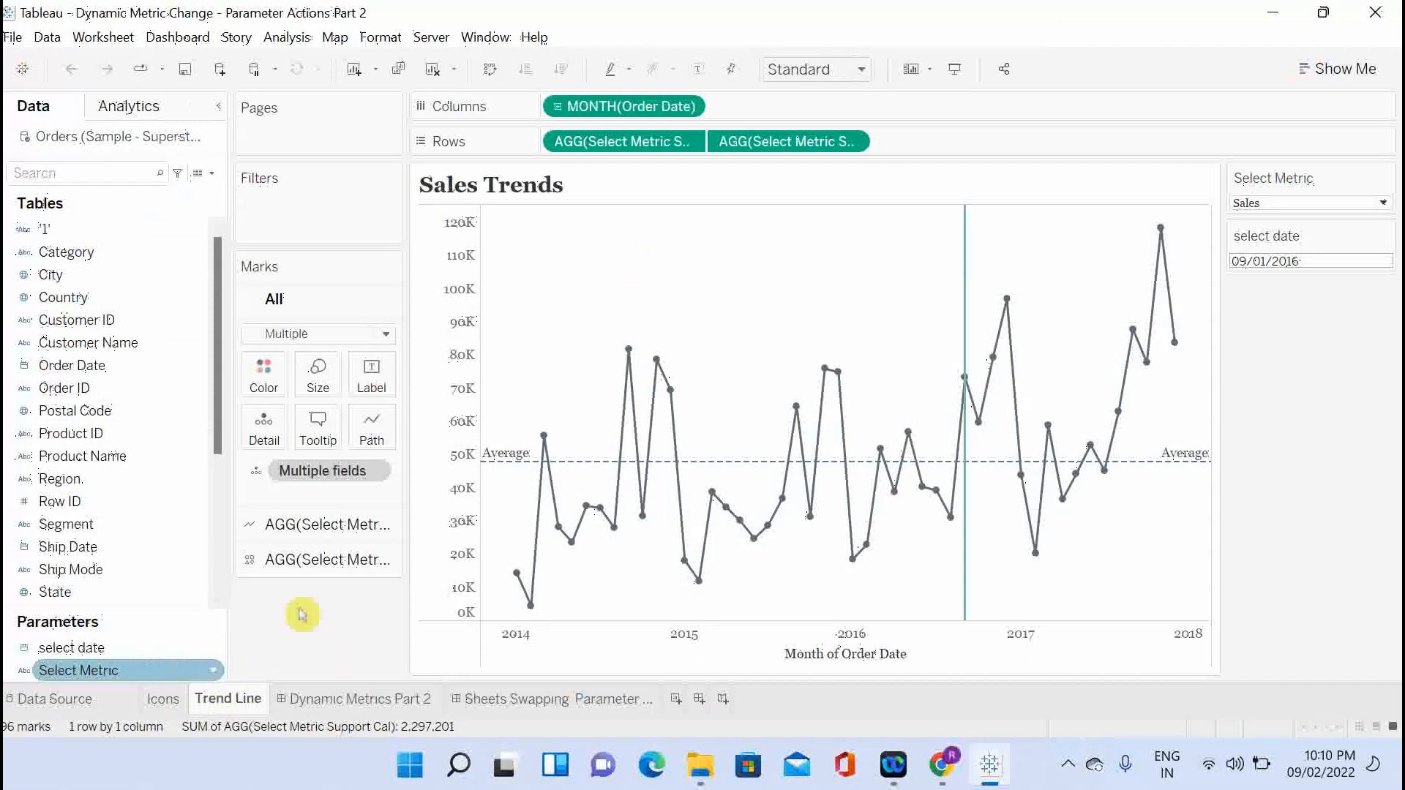
pyautogui.click(702, 359)
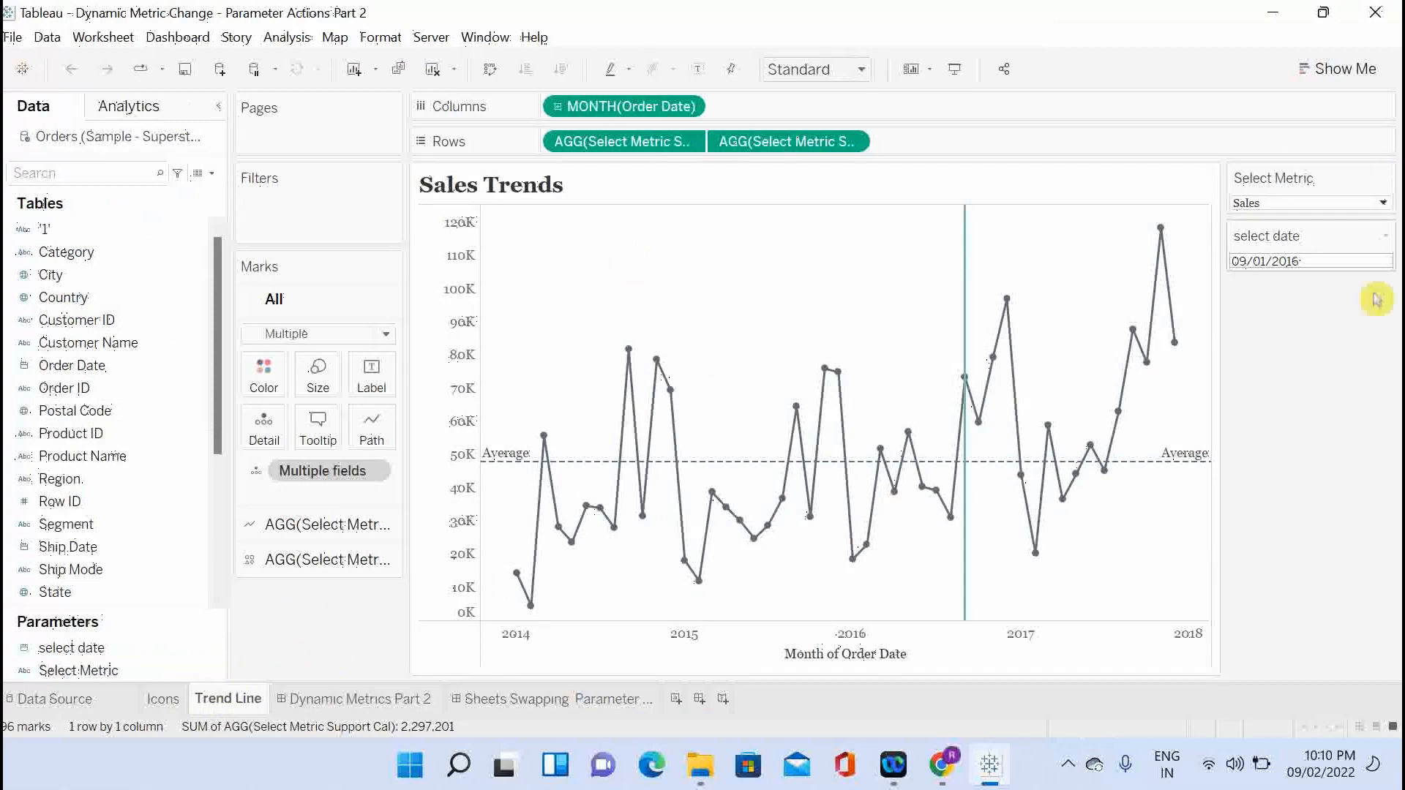
pyautogui.click(1299, 204)
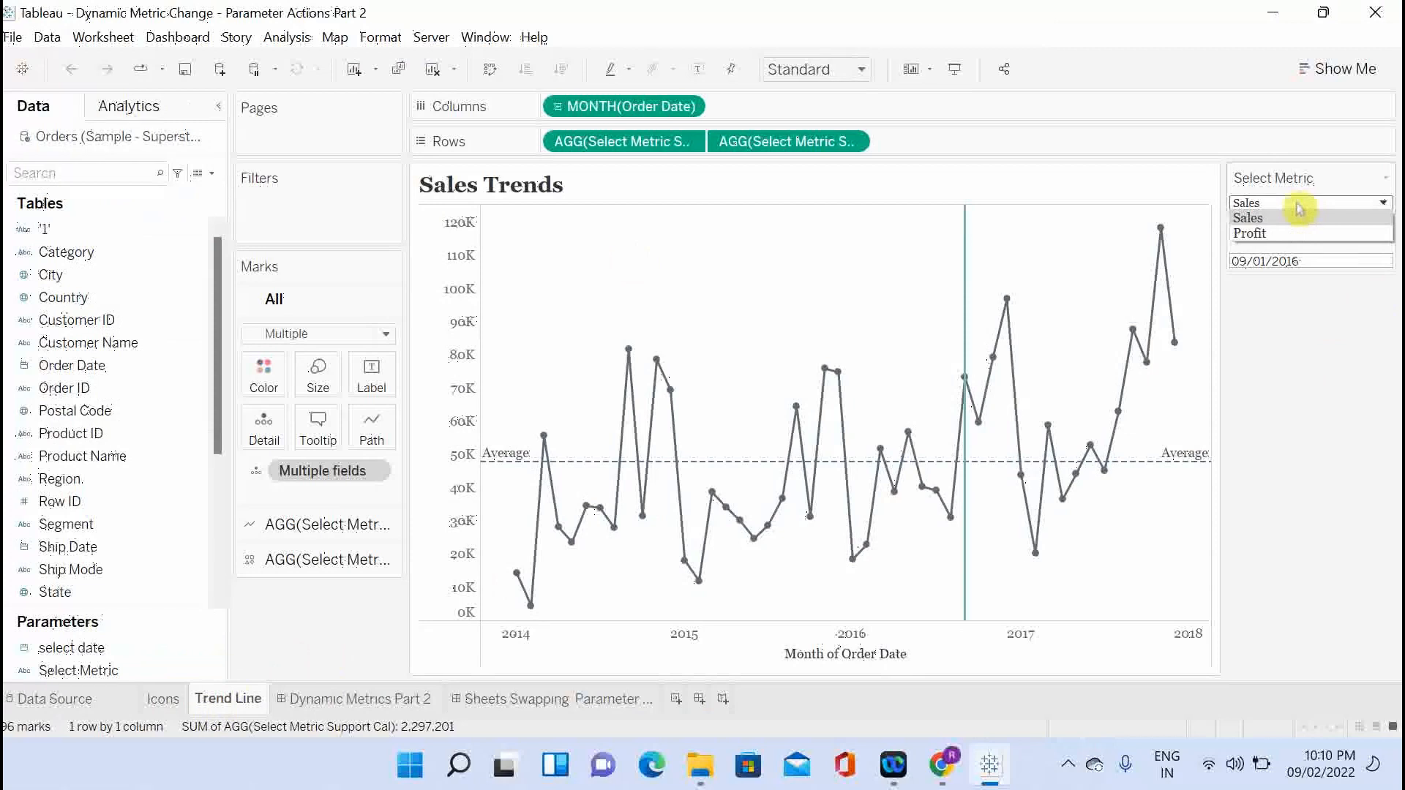
pyautogui.click(1297, 348)
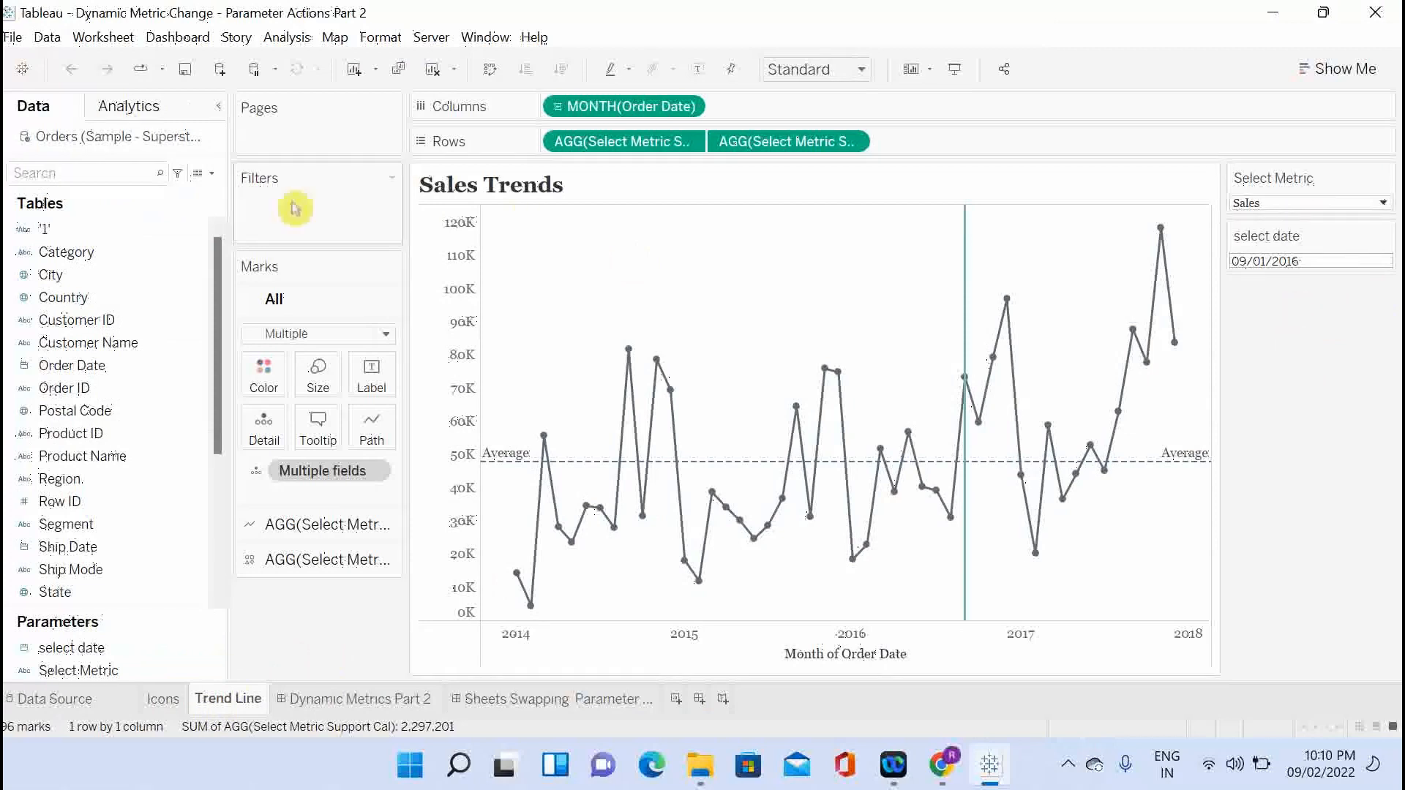
# Search the data fields for "sele" and review the CASE formula of the Select Metric Support Cal field.
pyautogui.click(82, 173)
pyautogui.write('sele')
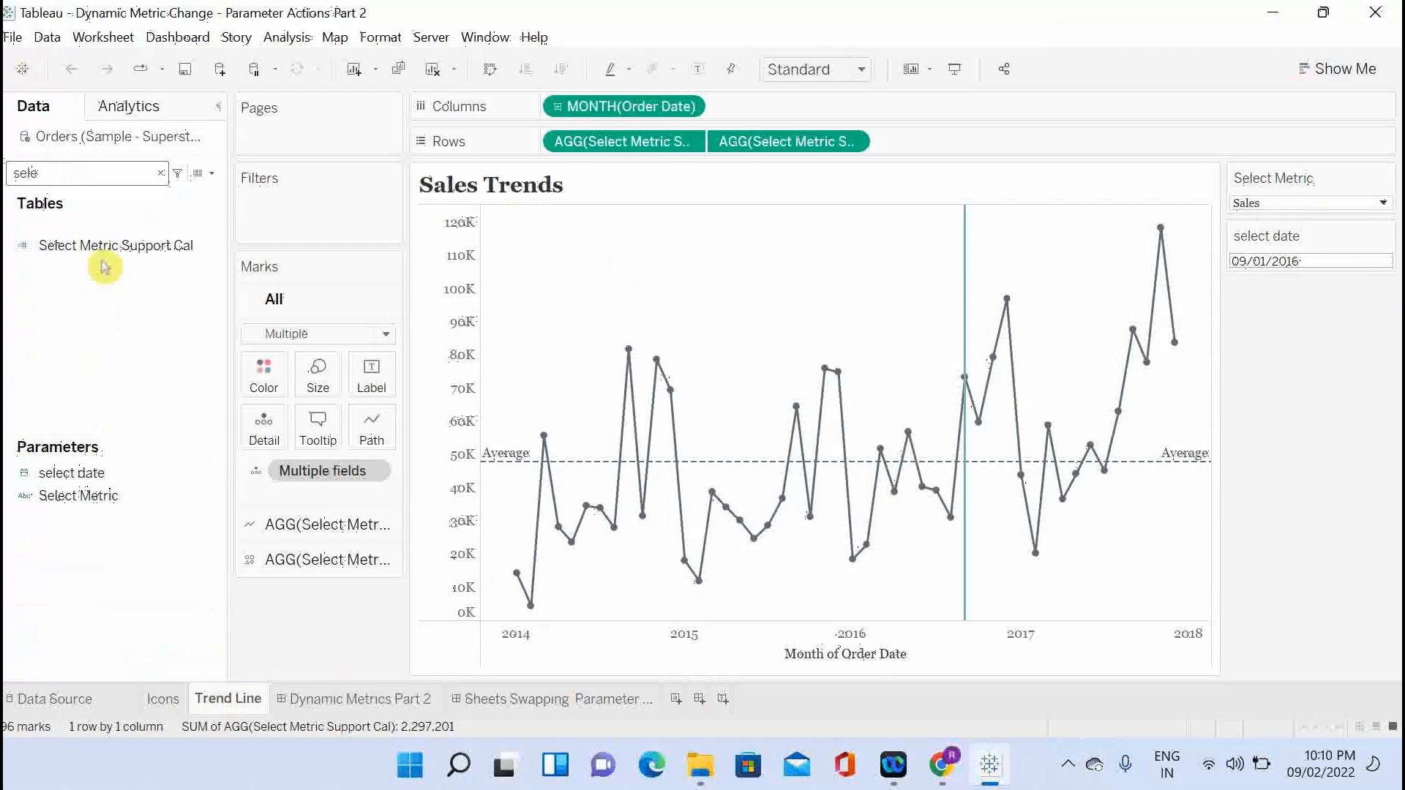
pyautogui.click(213, 245)
pyautogui.rightClick(220, 252)
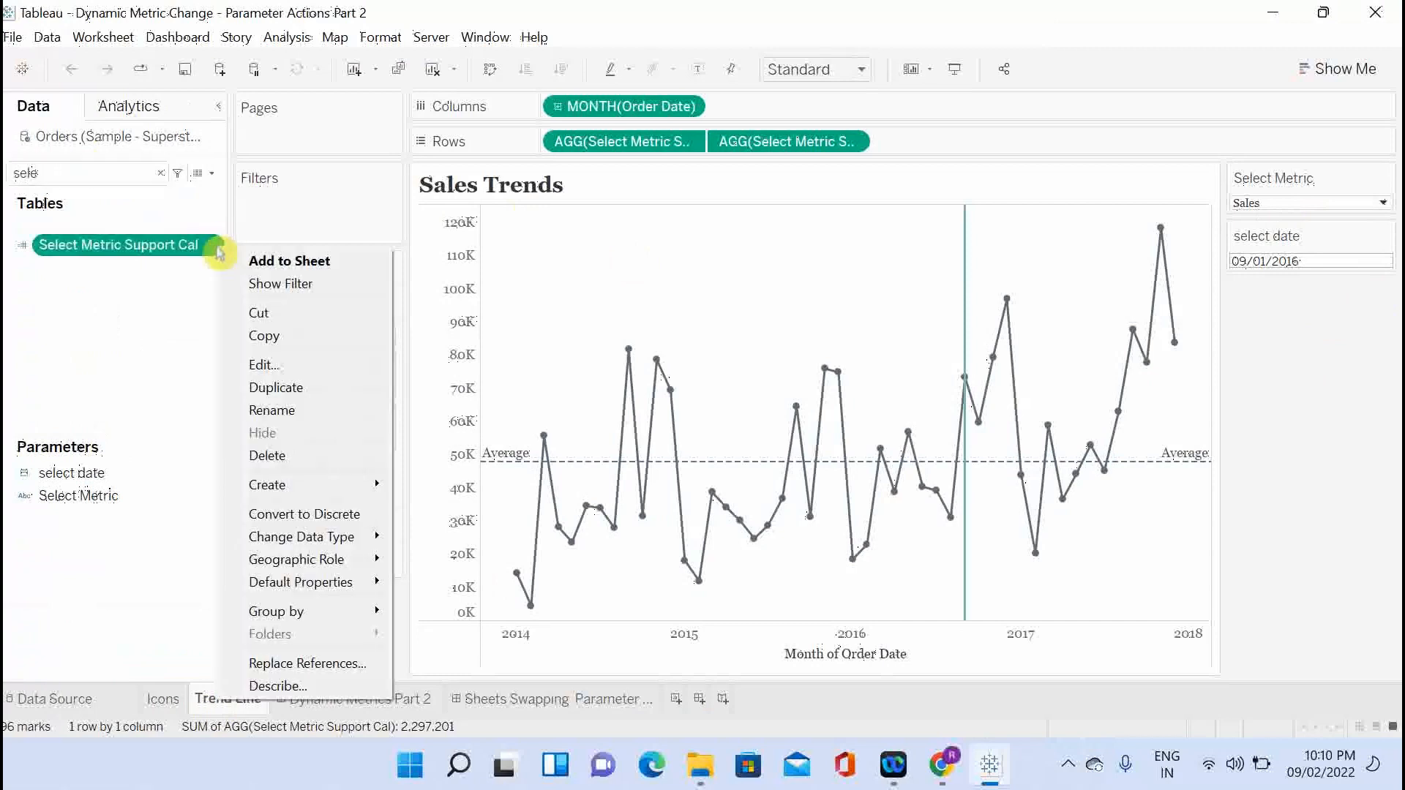
pyautogui.click(266, 366)
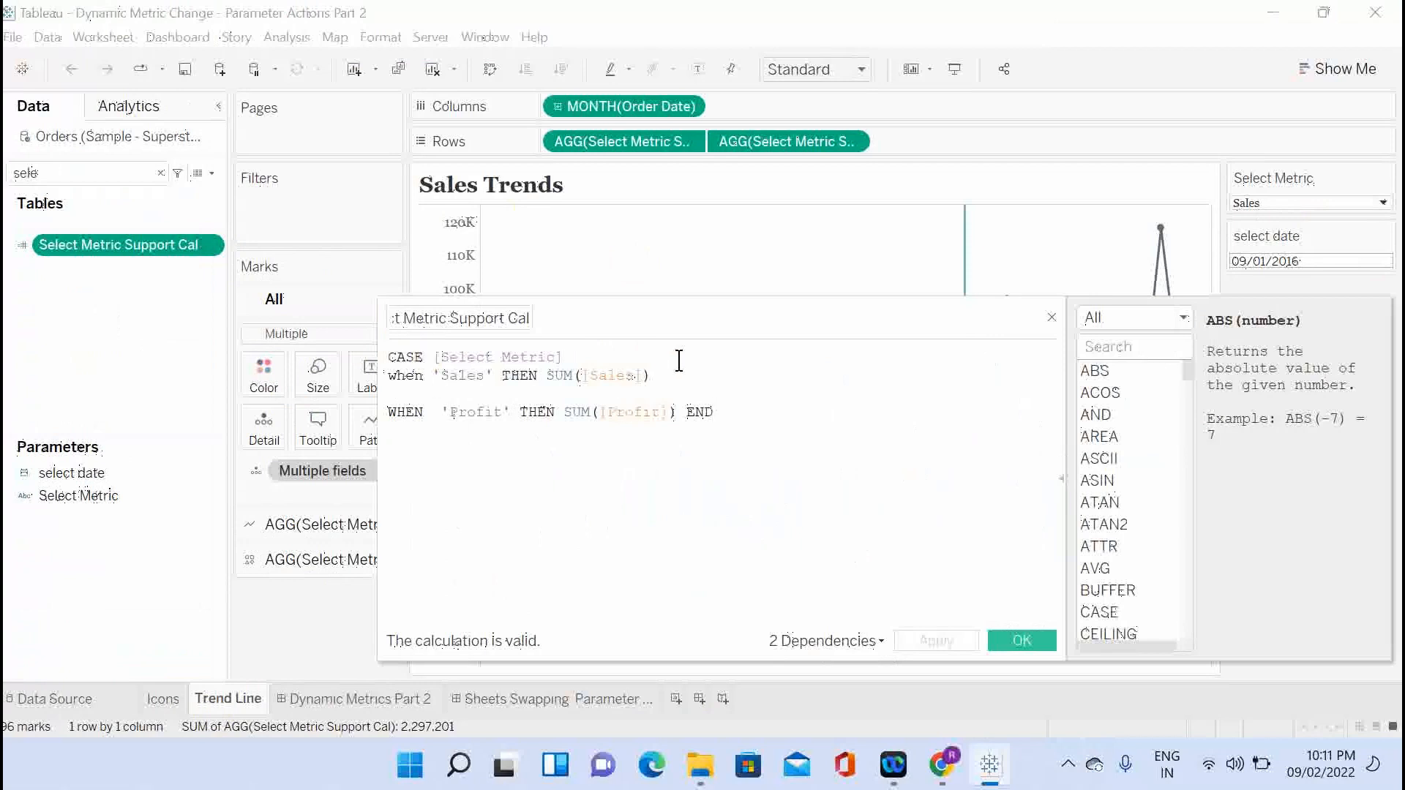
pyautogui.moveTo(562, 357); pyautogui.dragTo(431, 359)
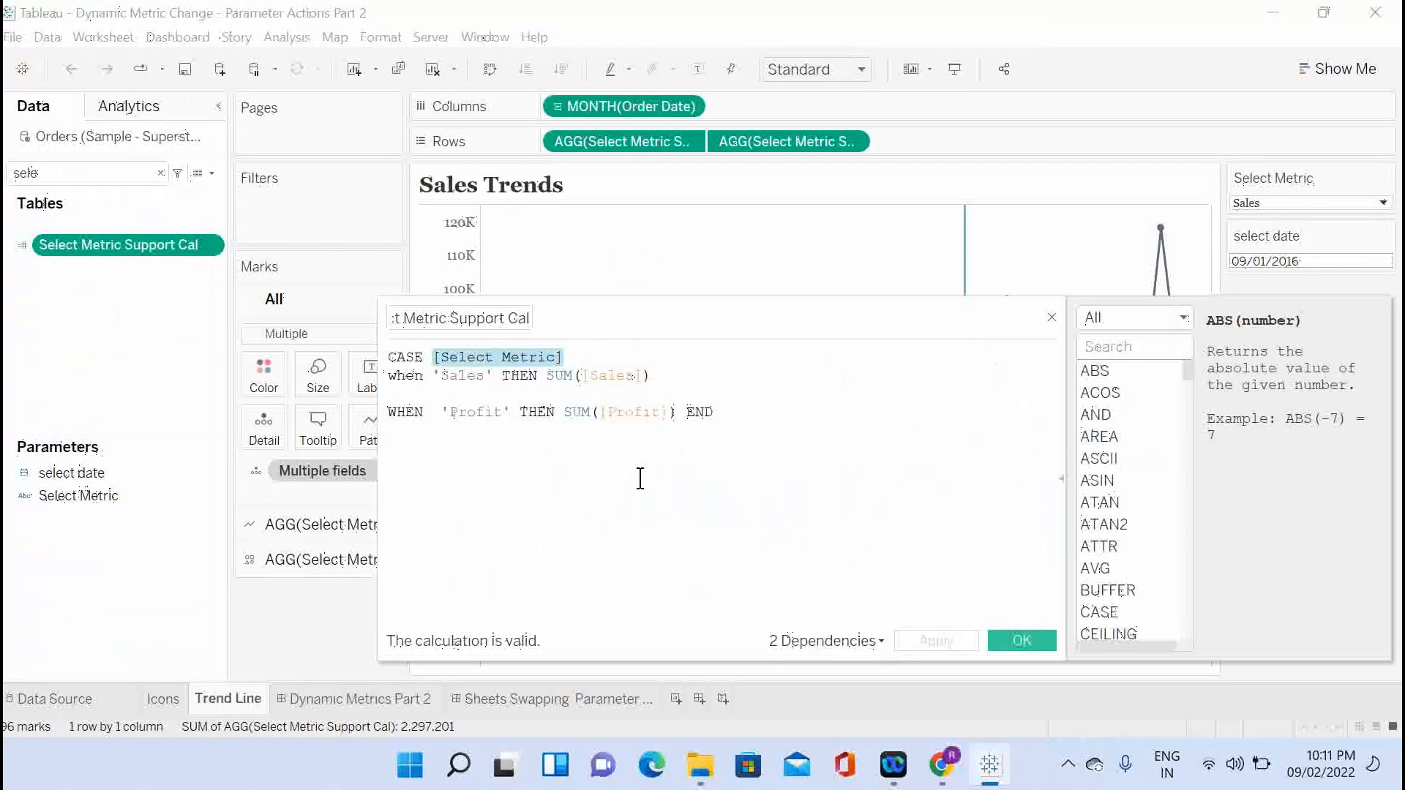
pyautogui.click(1023, 643)
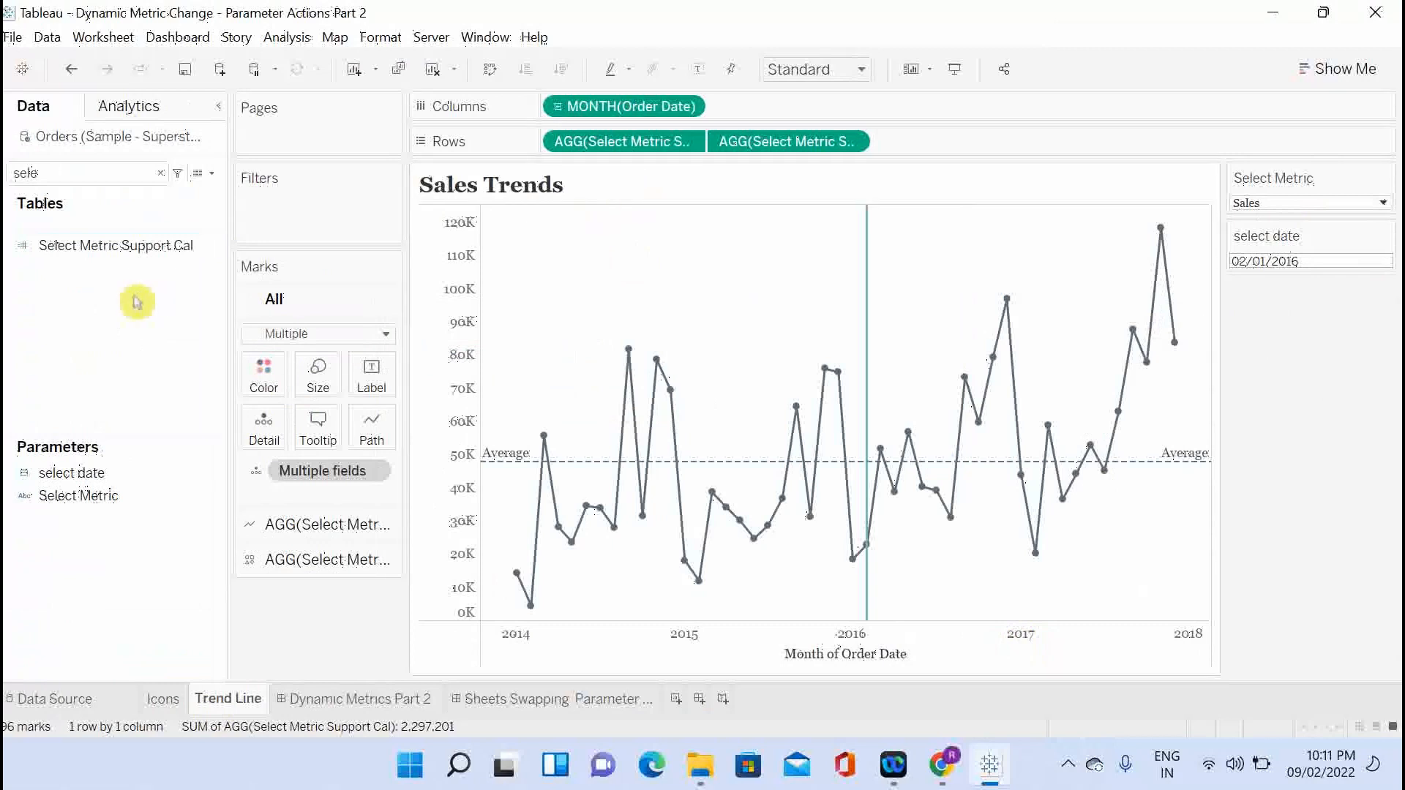
# Inspect how Select Metric Support Cal is used twice on Rows, including the second measure's dual-axis setting.
pyautogui.click(118, 248)
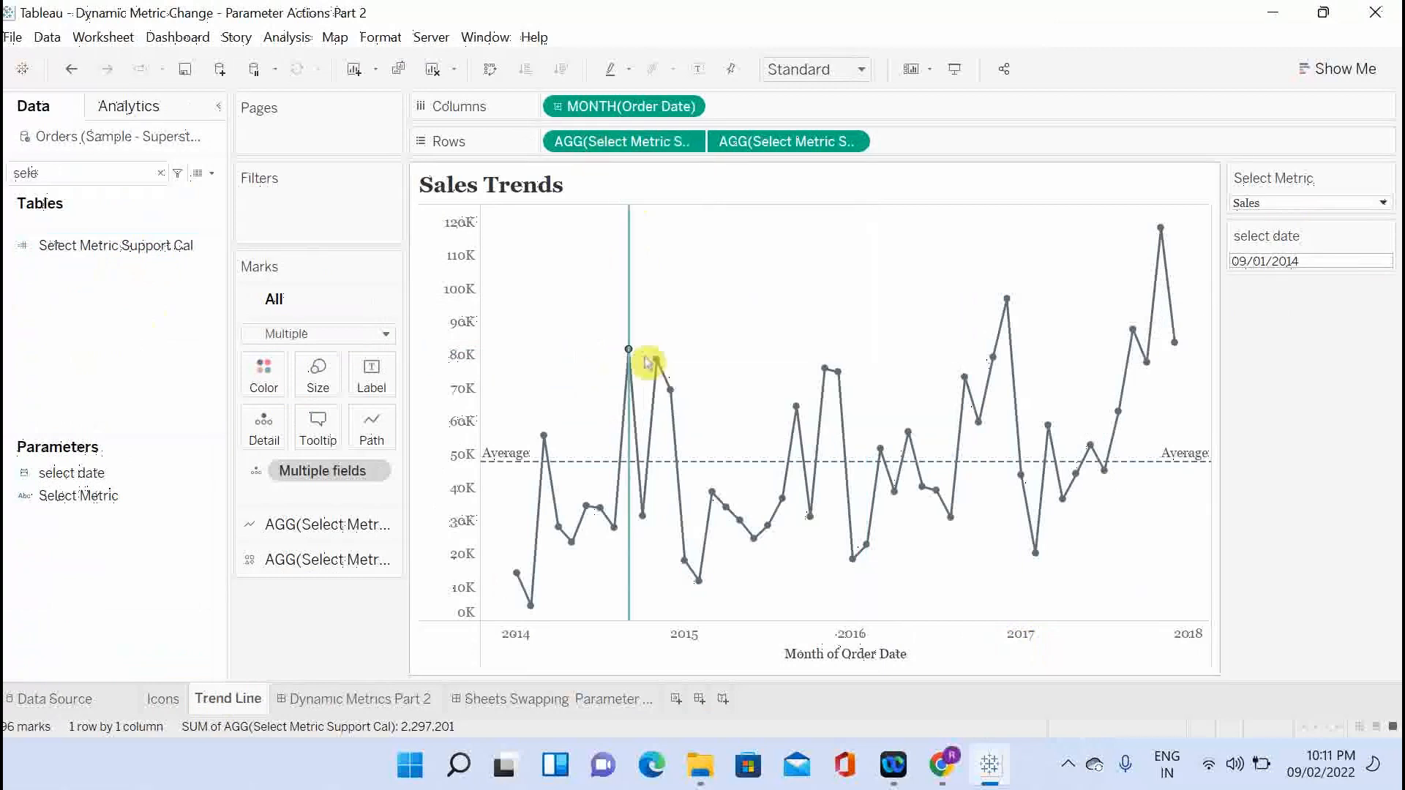
pyautogui.moveTo(657, 370)
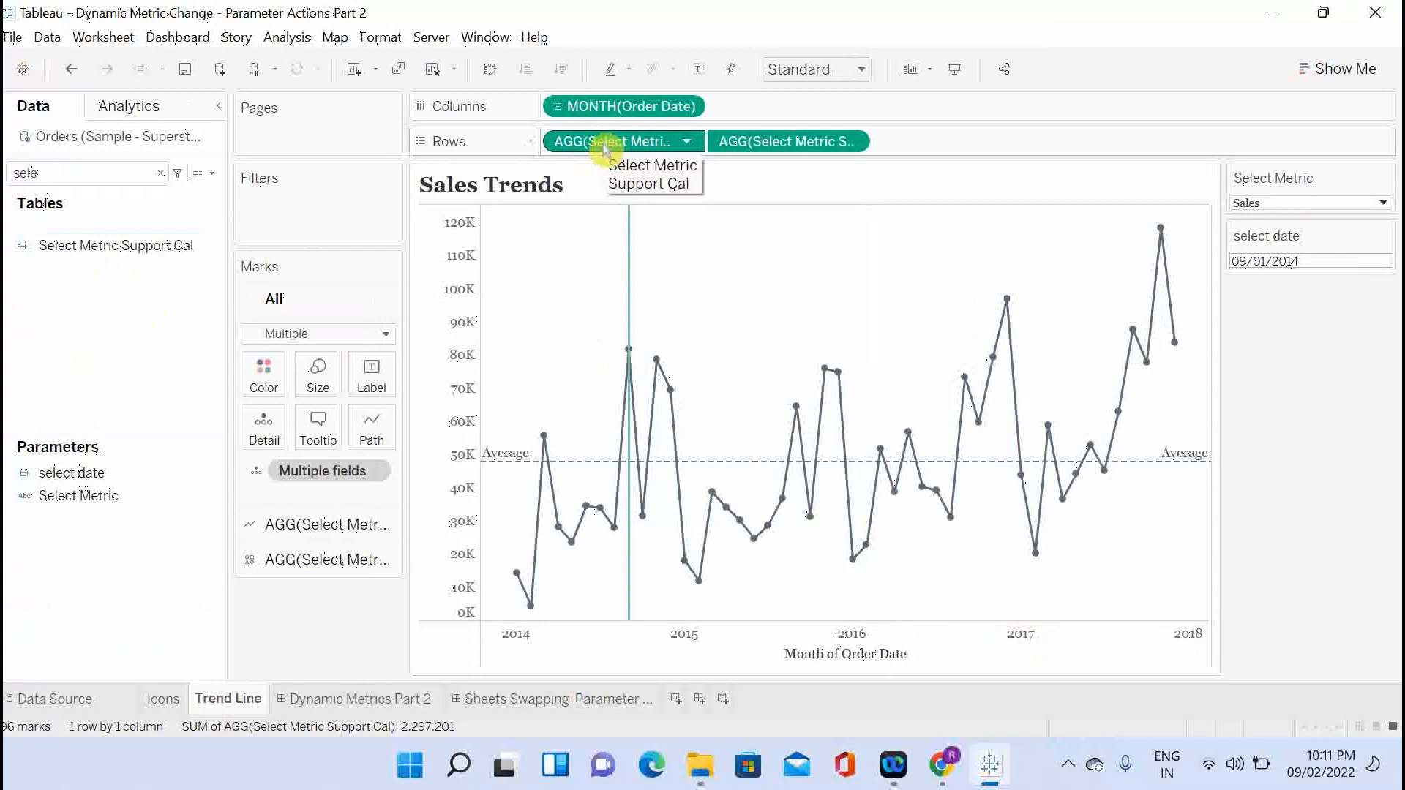
pyautogui.click(543, 436)
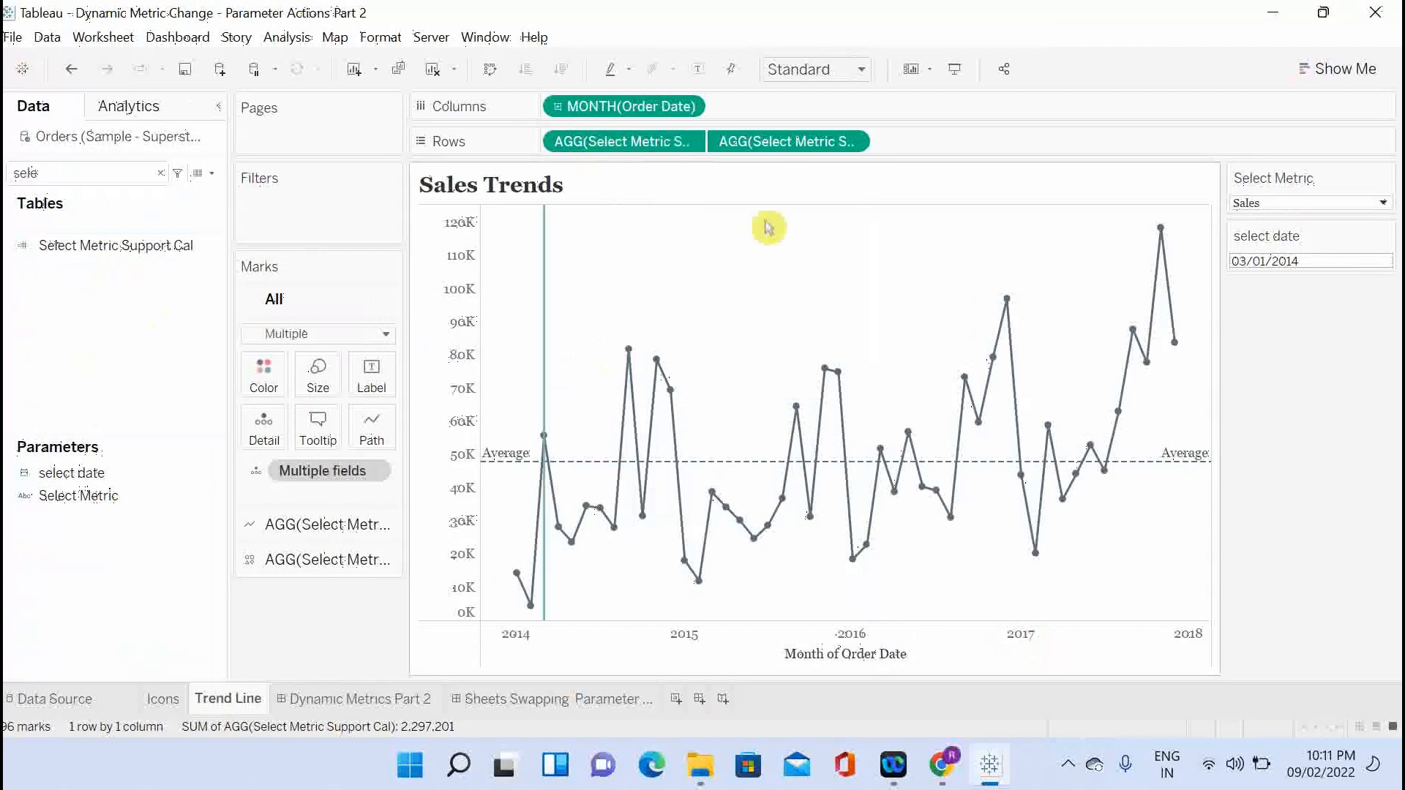
pyautogui.click(825, 369)
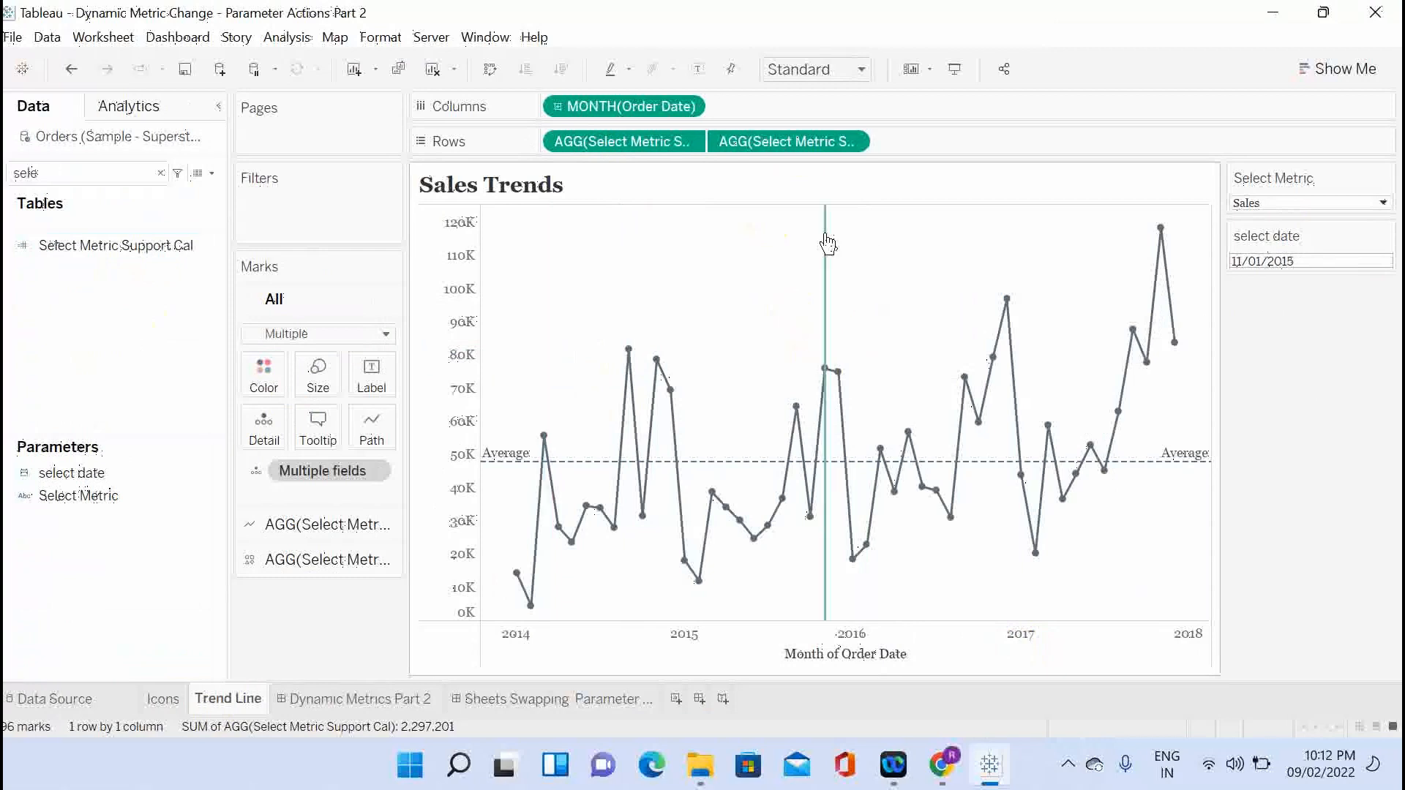
pyautogui.click(852, 143)
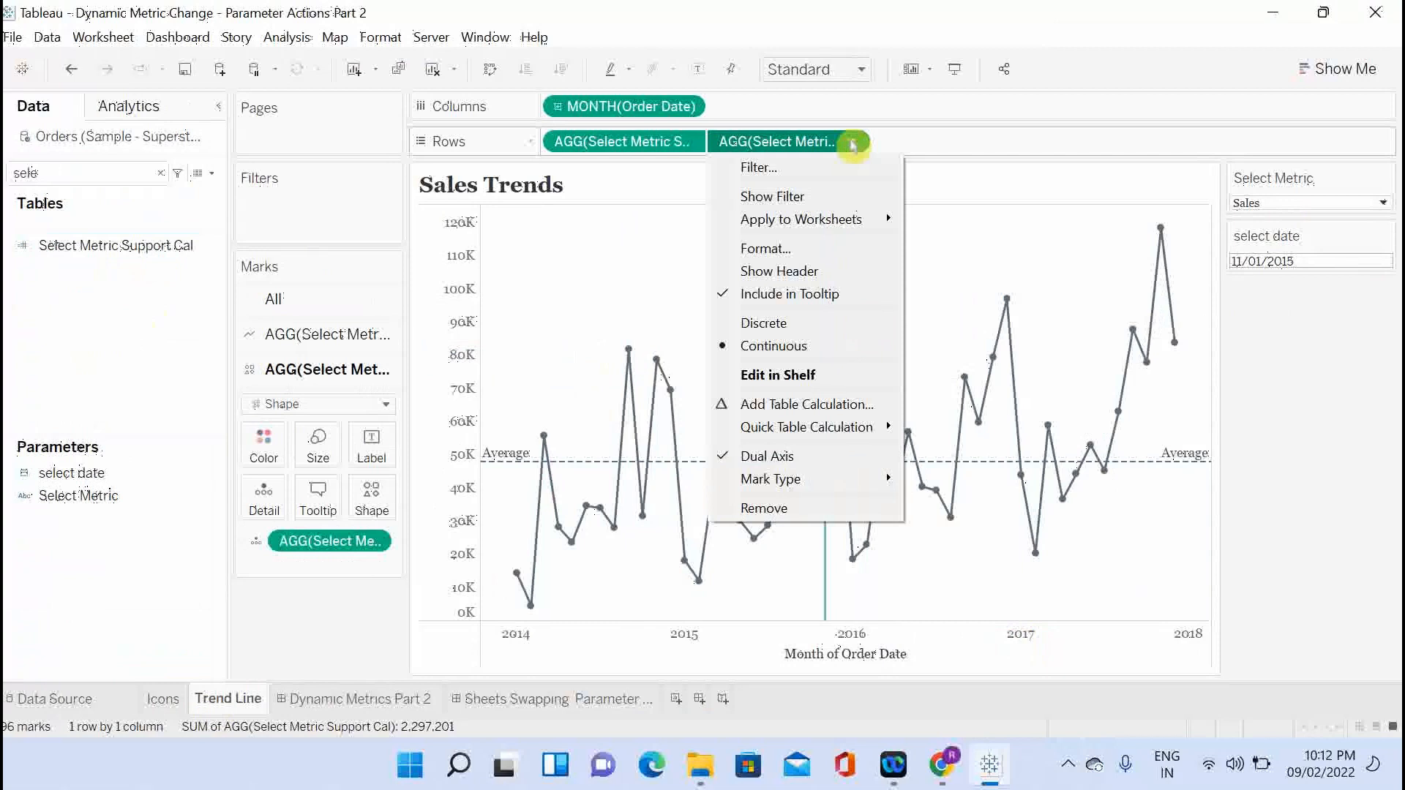
pyautogui.click(1283, 376)
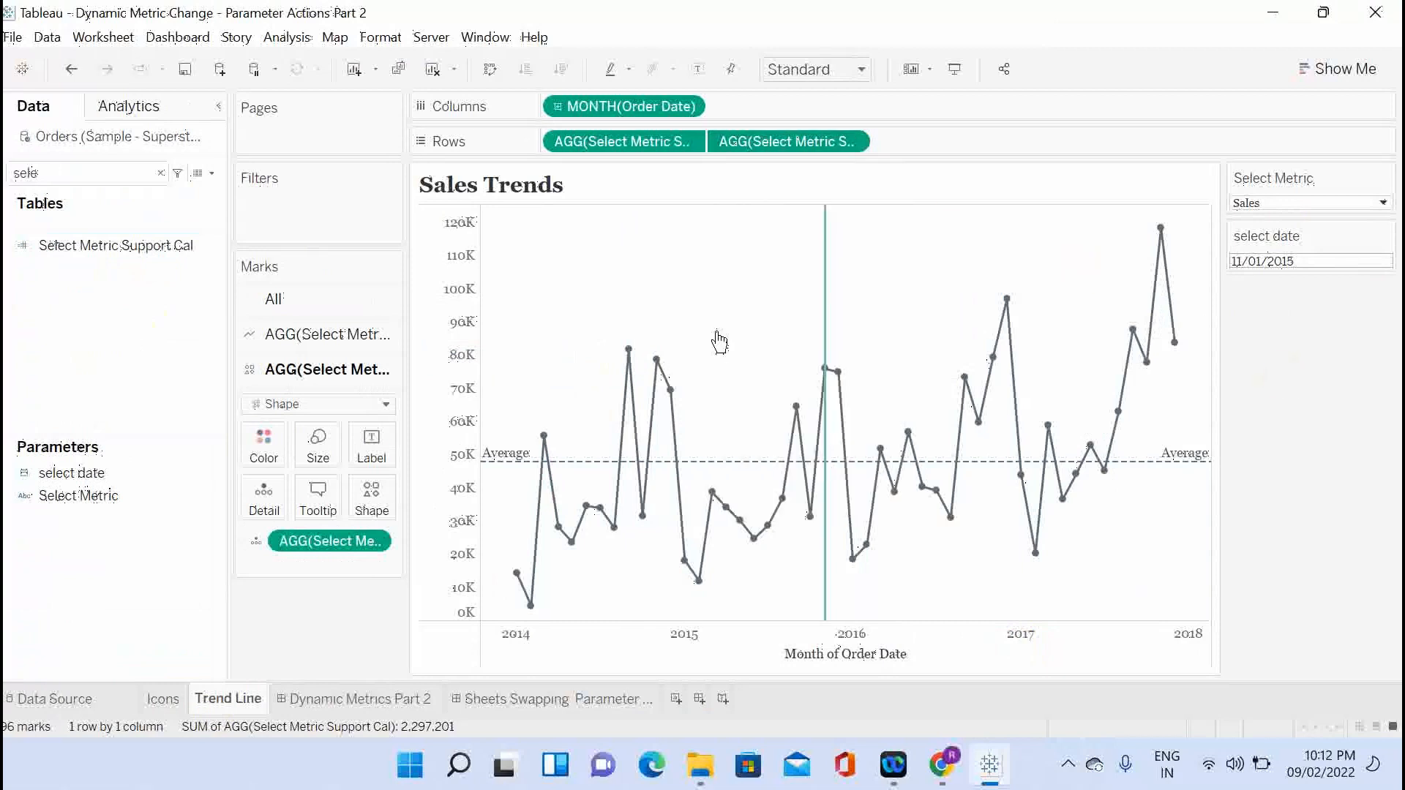
# Review the Average reference line's settings, keeping the Average aggregation, Computation label and Automatic tooltip.
pyautogui.rightClick(500, 464)
pyautogui.click(546, 480)
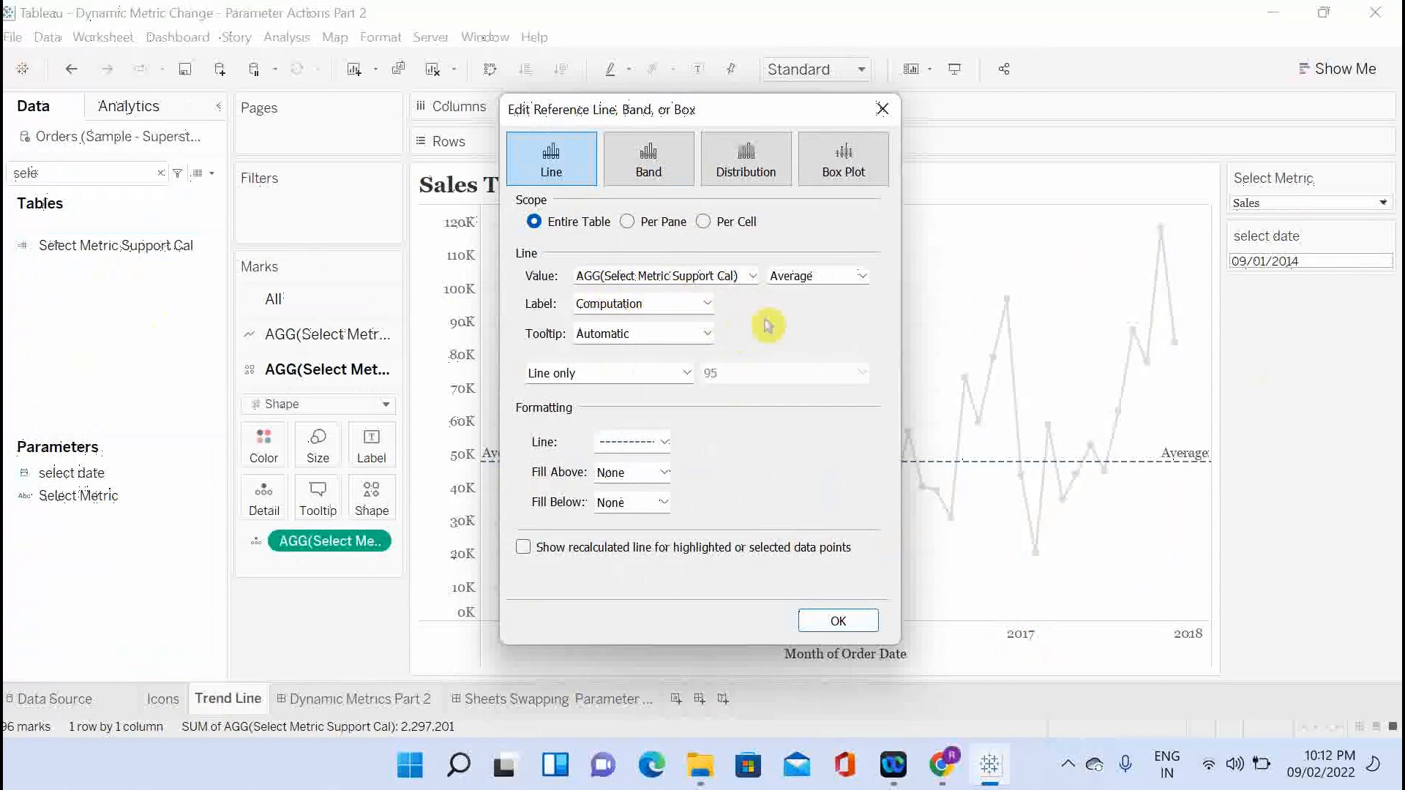
pyautogui.click(810, 282)
pyautogui.click(811, 281)
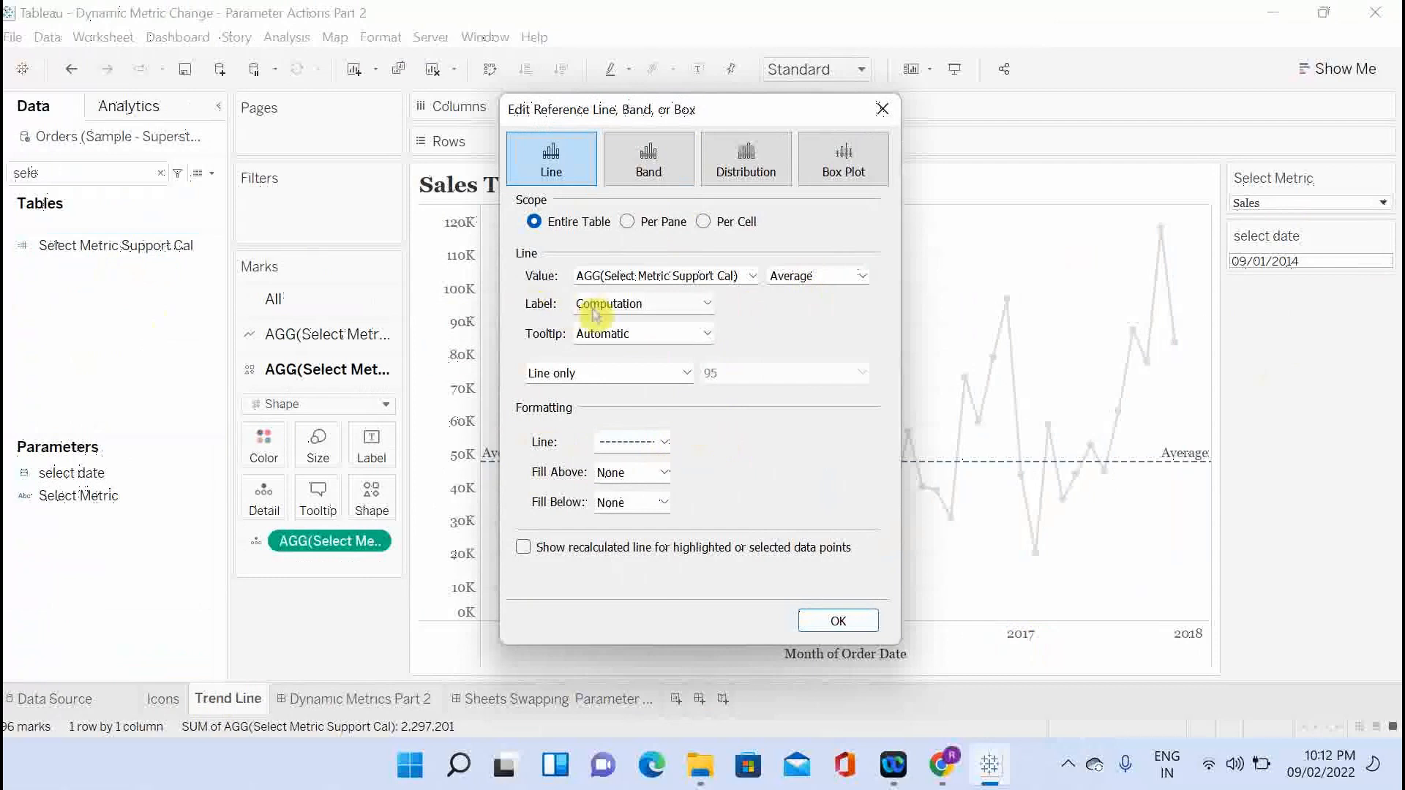
pyautogui.click(637, 308)
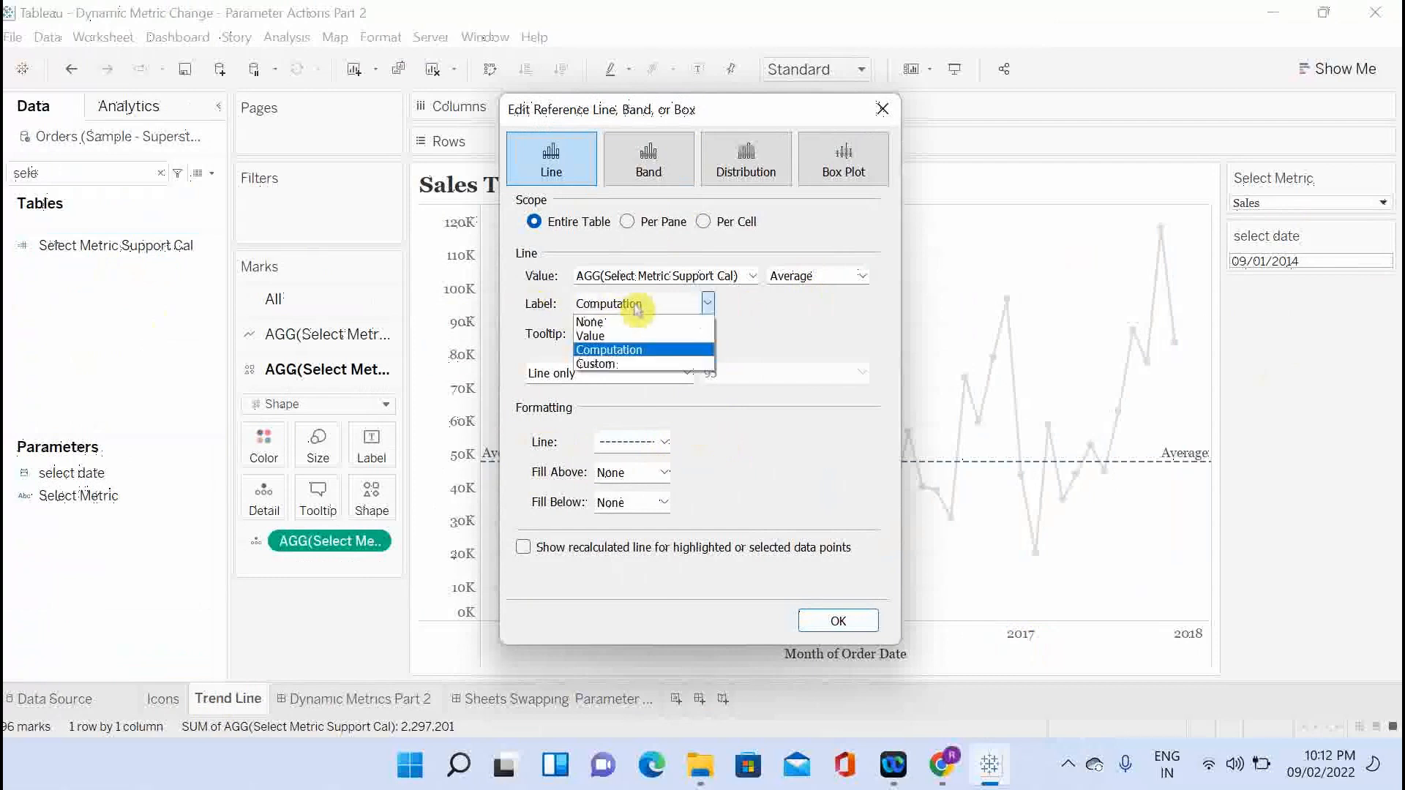
pyautogui.click(753, 304)
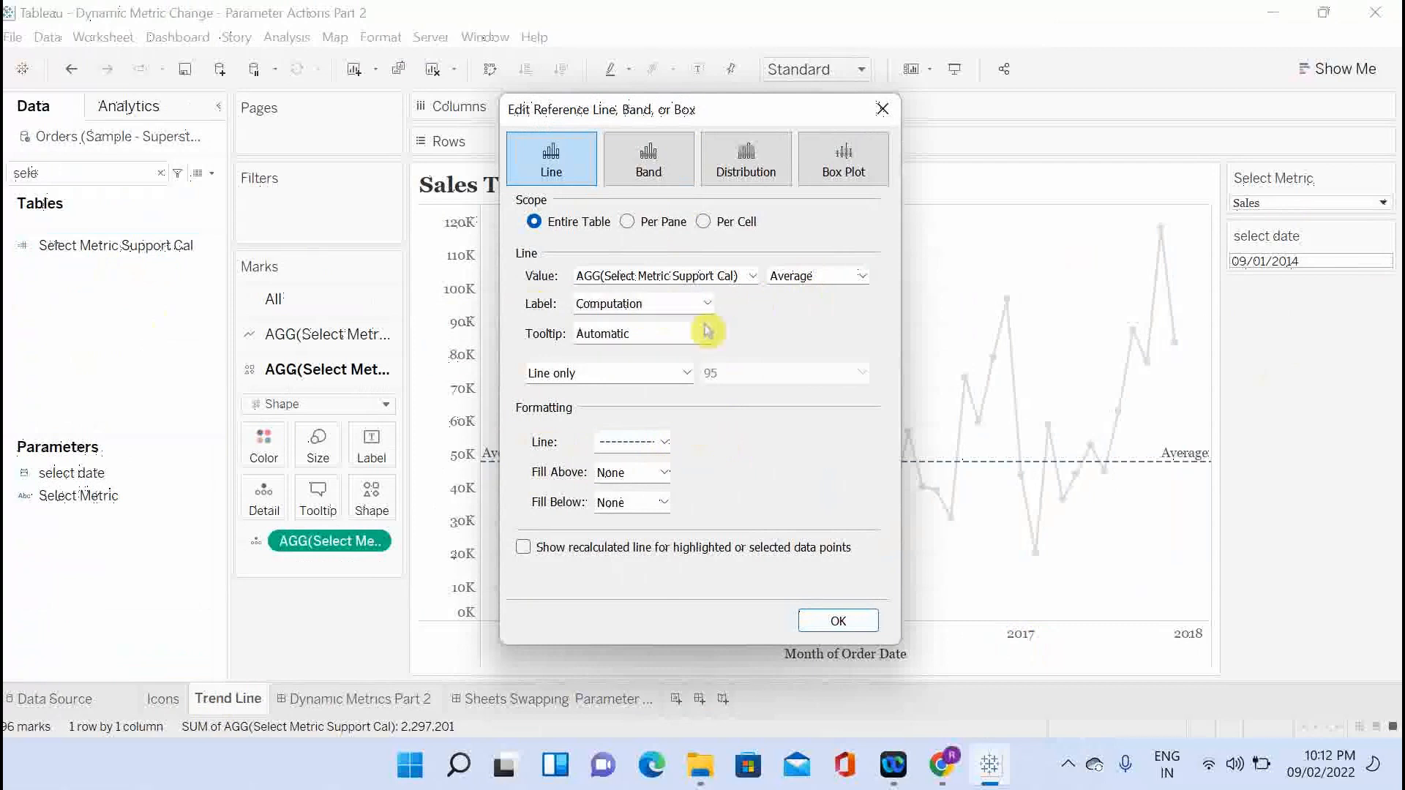
pyautogui.click(636, 336)
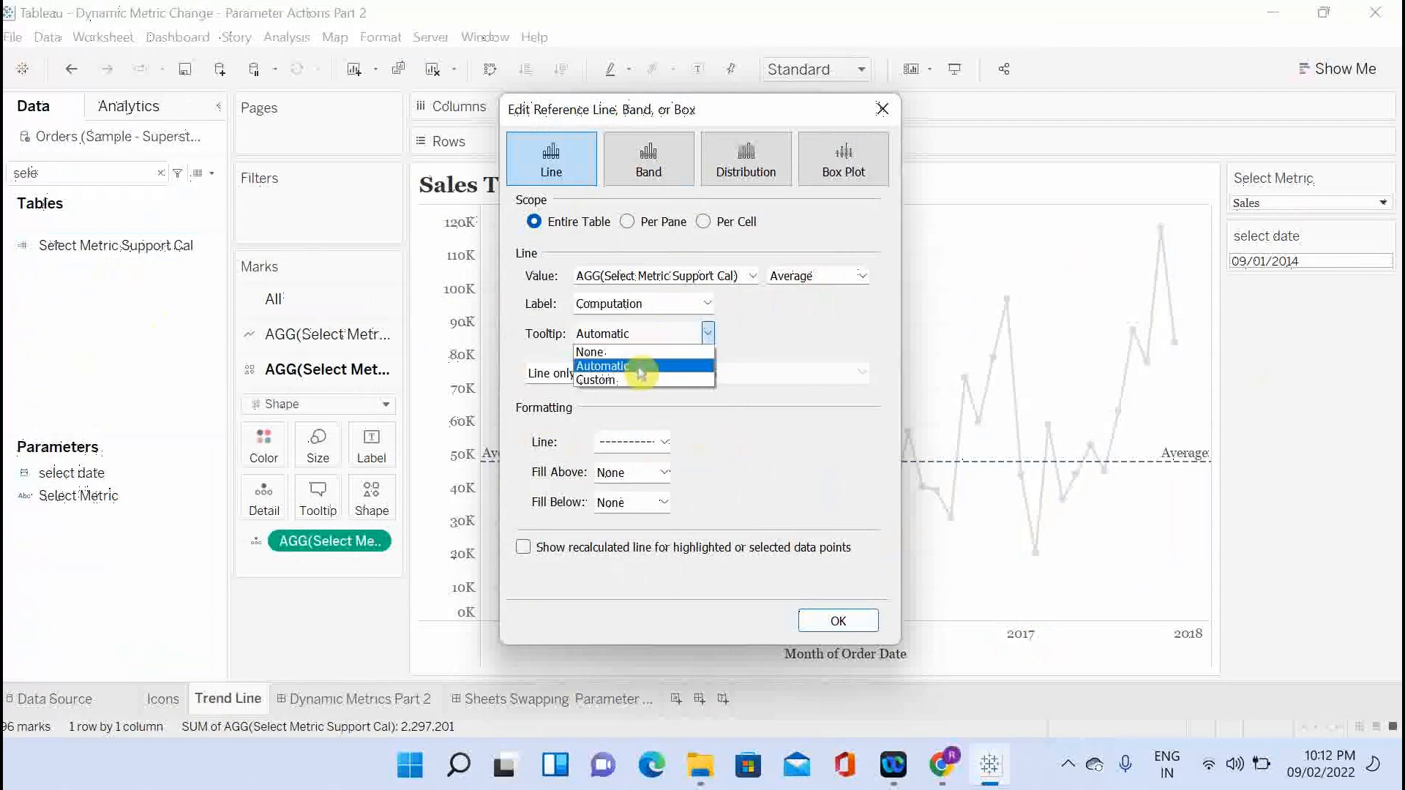
pyautogui.click(639, 368)
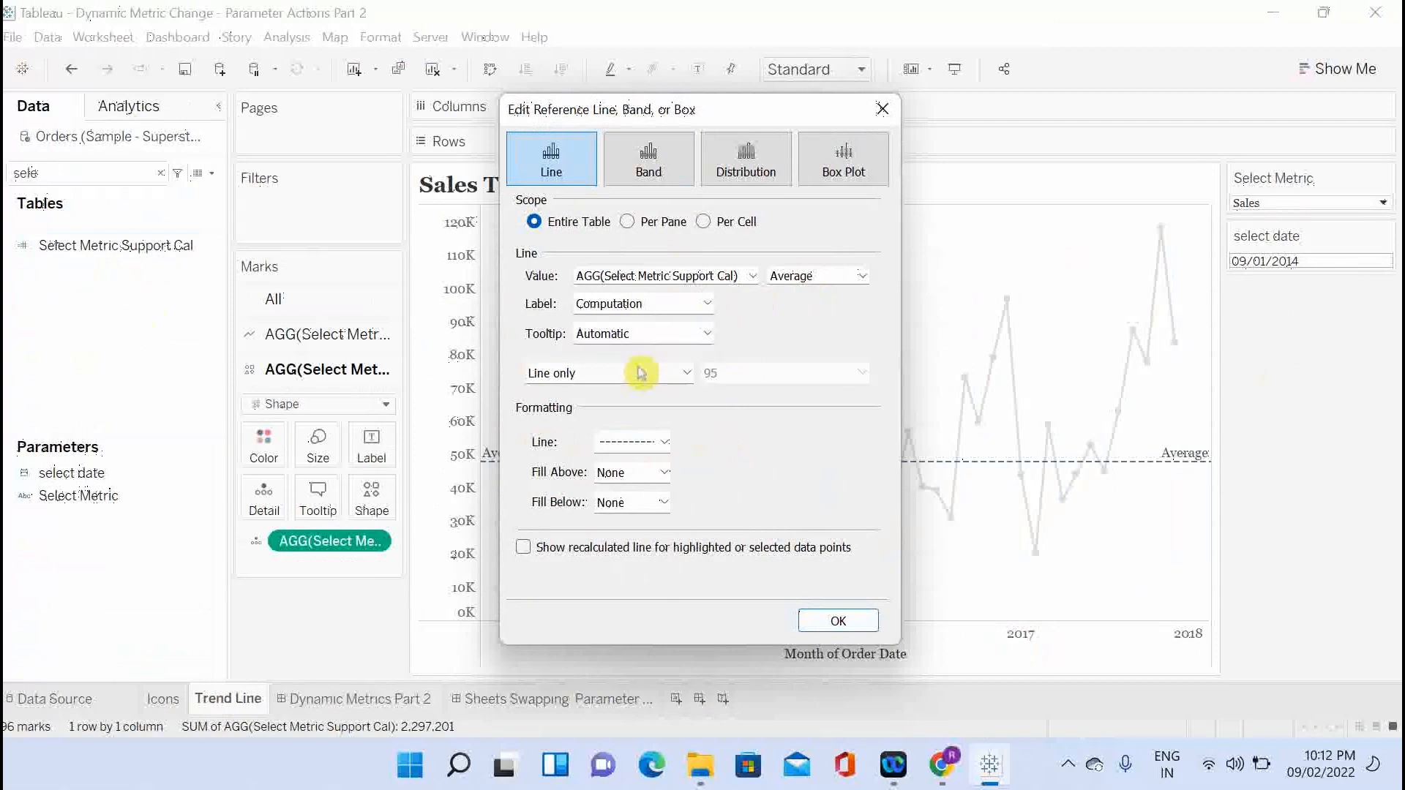
pyautogui.click(838, 620)
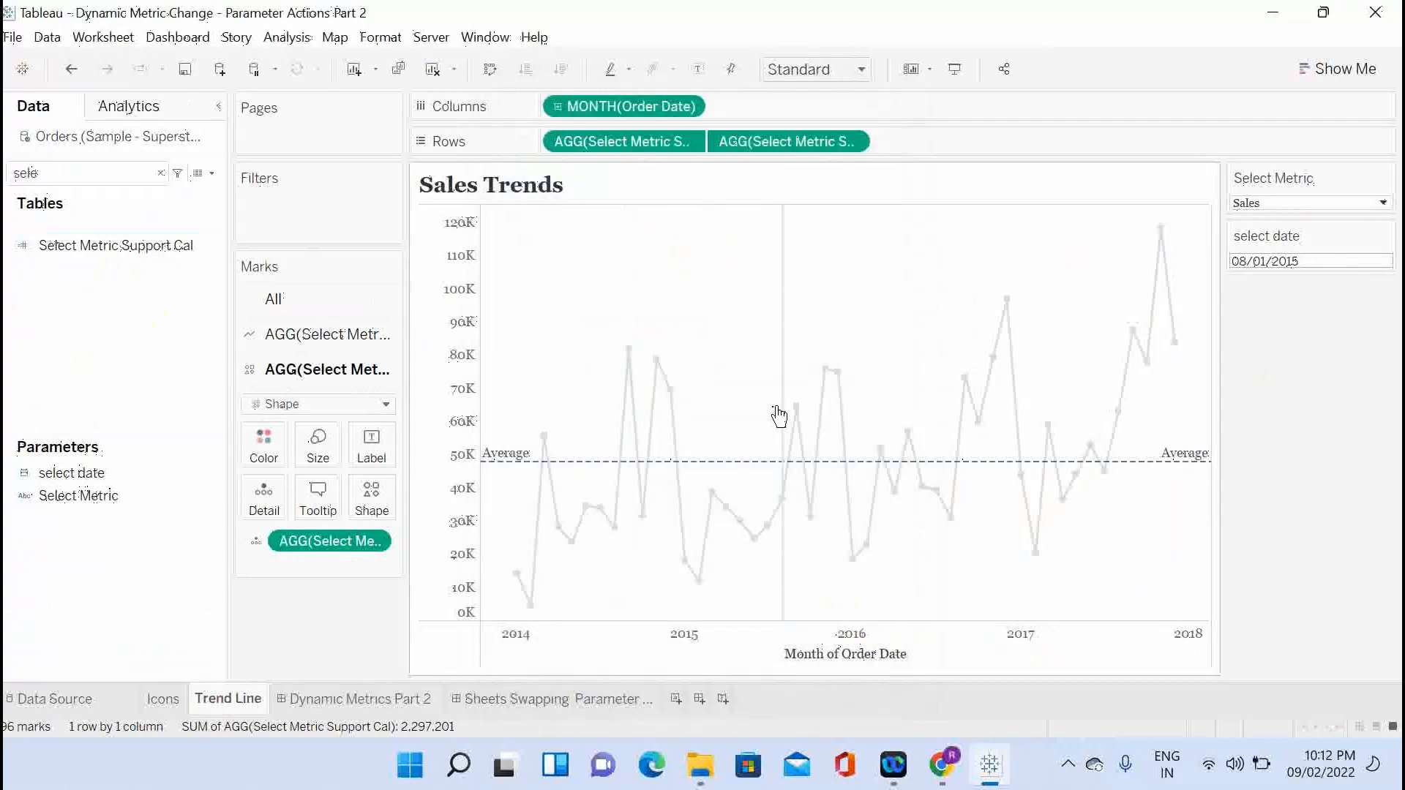
# Review the vertical reference line's settings, including the value choices for the select date parameter, and close them.
pyautogui.rightClick(788, 614)
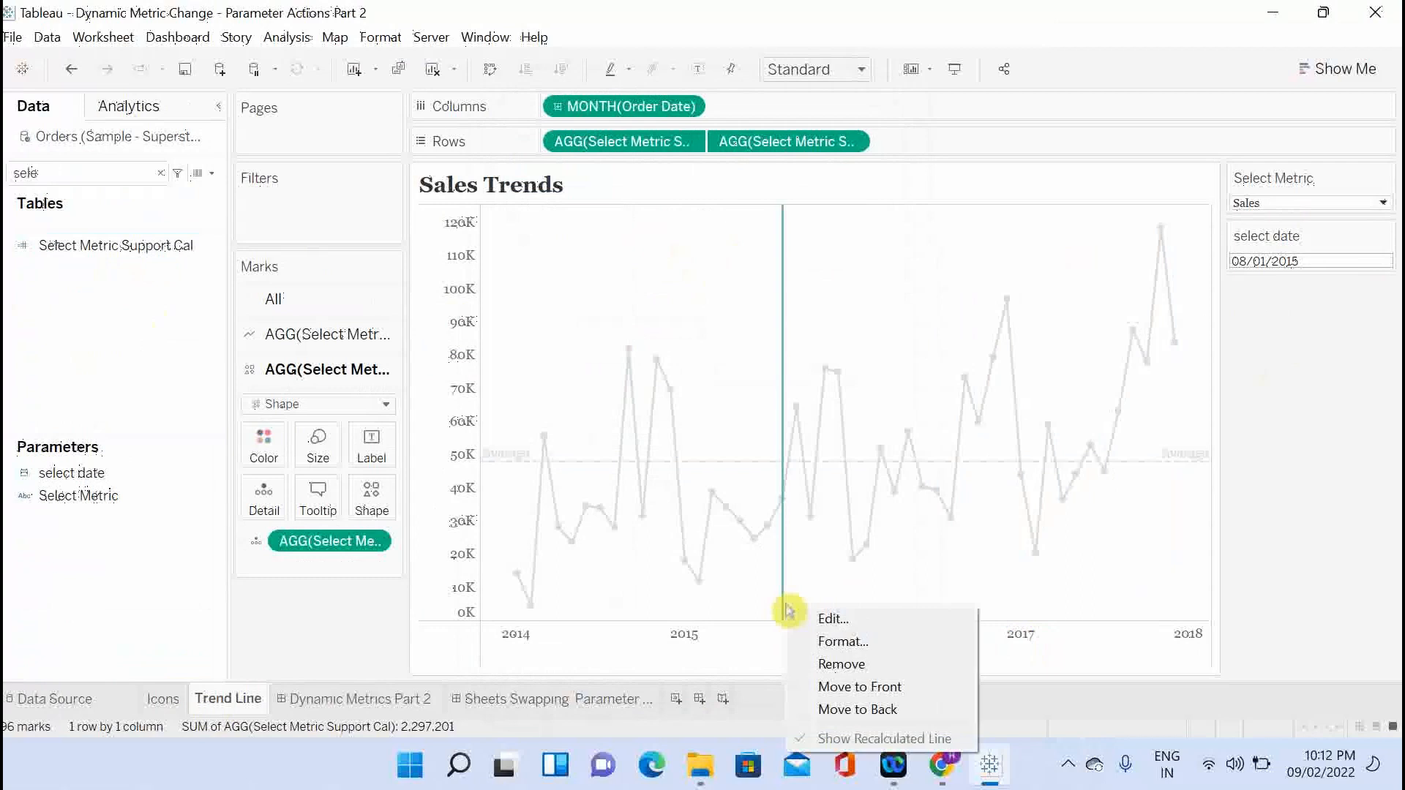
pyautogui.click(844, 620)
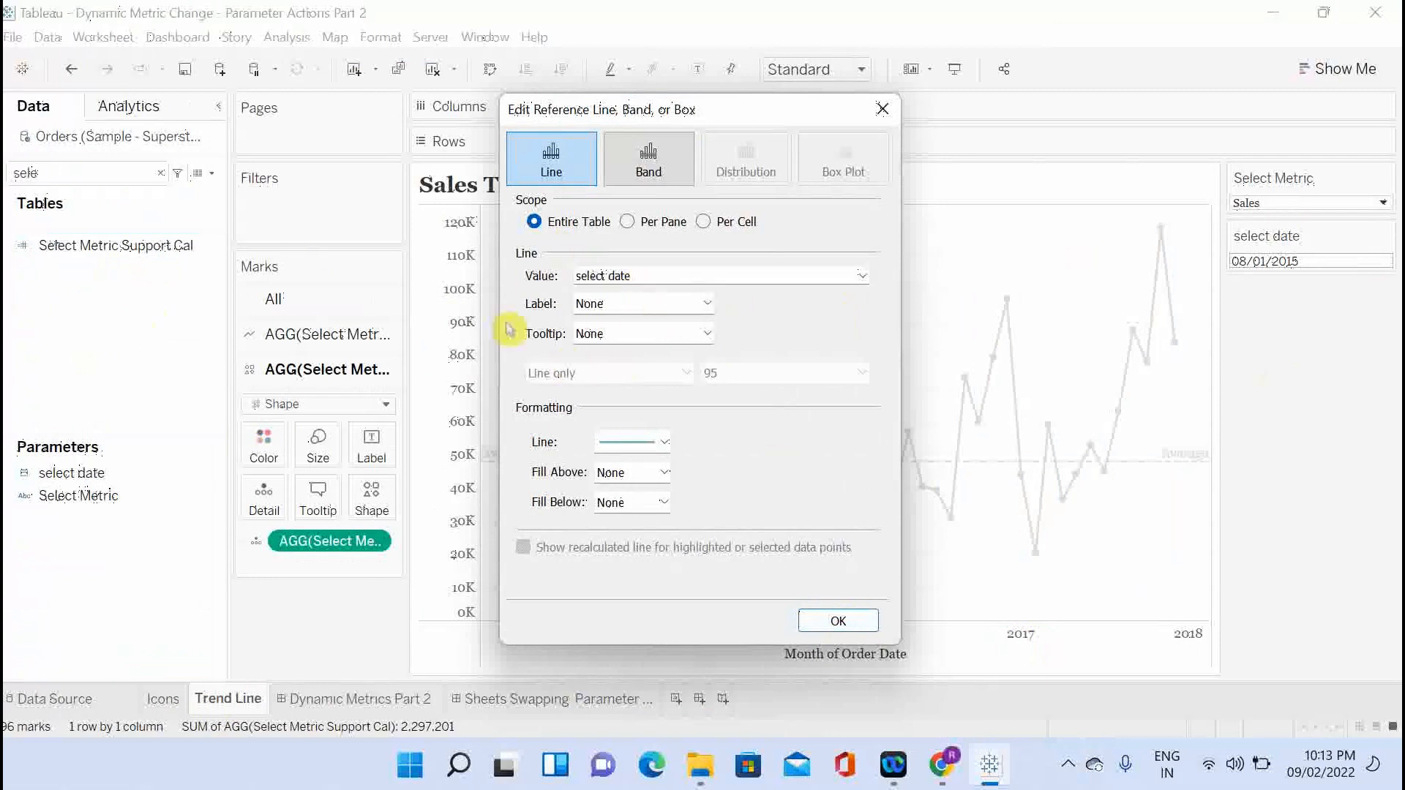
pyautogui.click(648, 283)
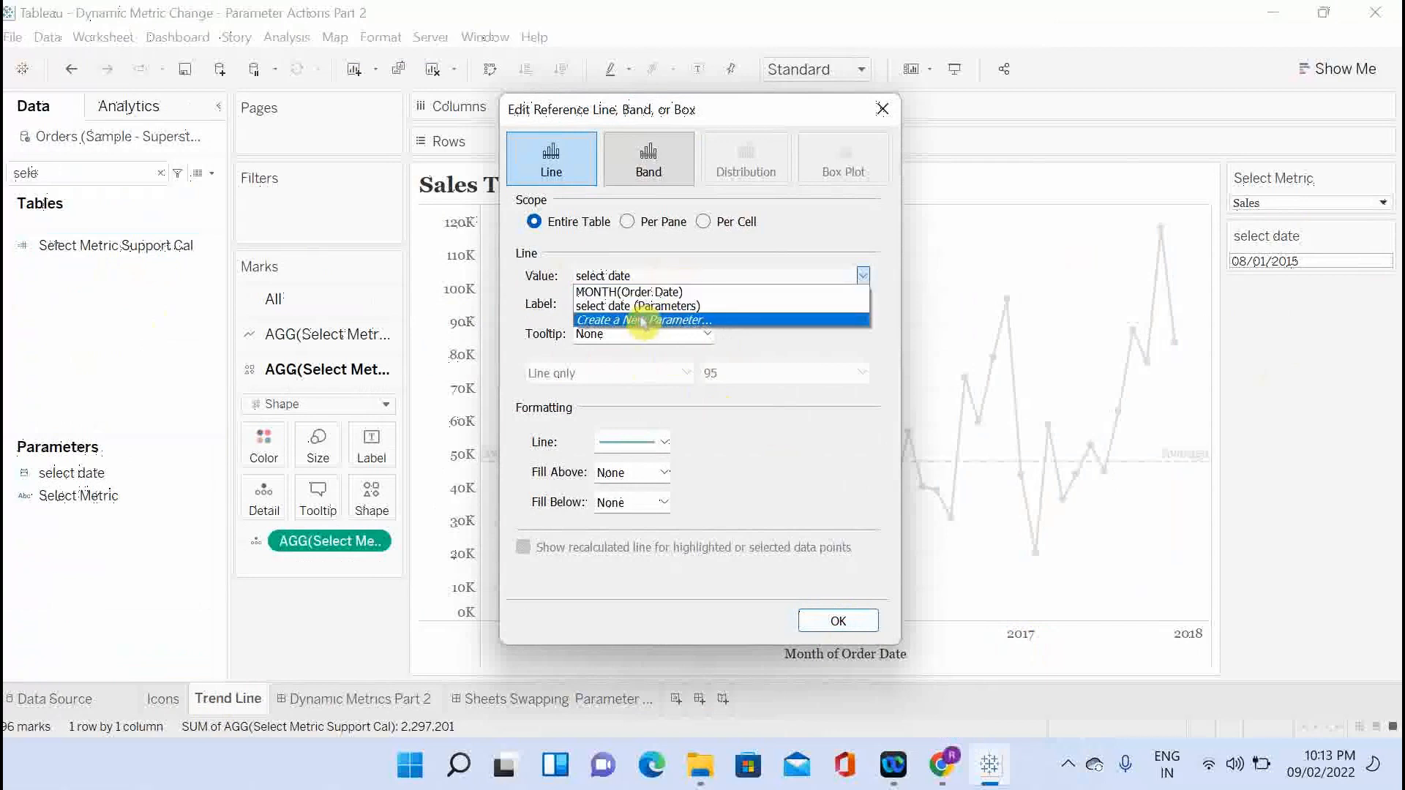
pyautogui.click(886, 110)
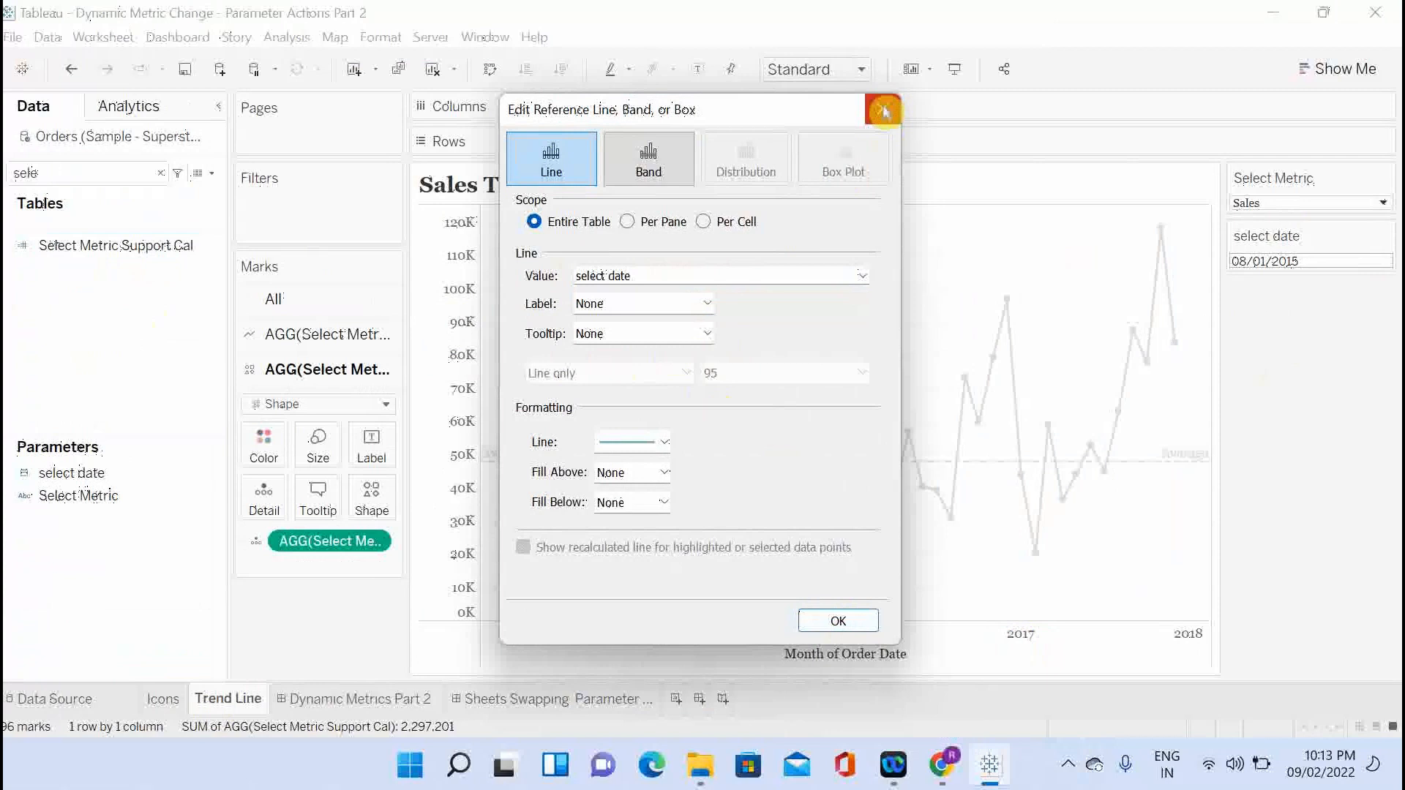
pyautogui.click(885, 110)
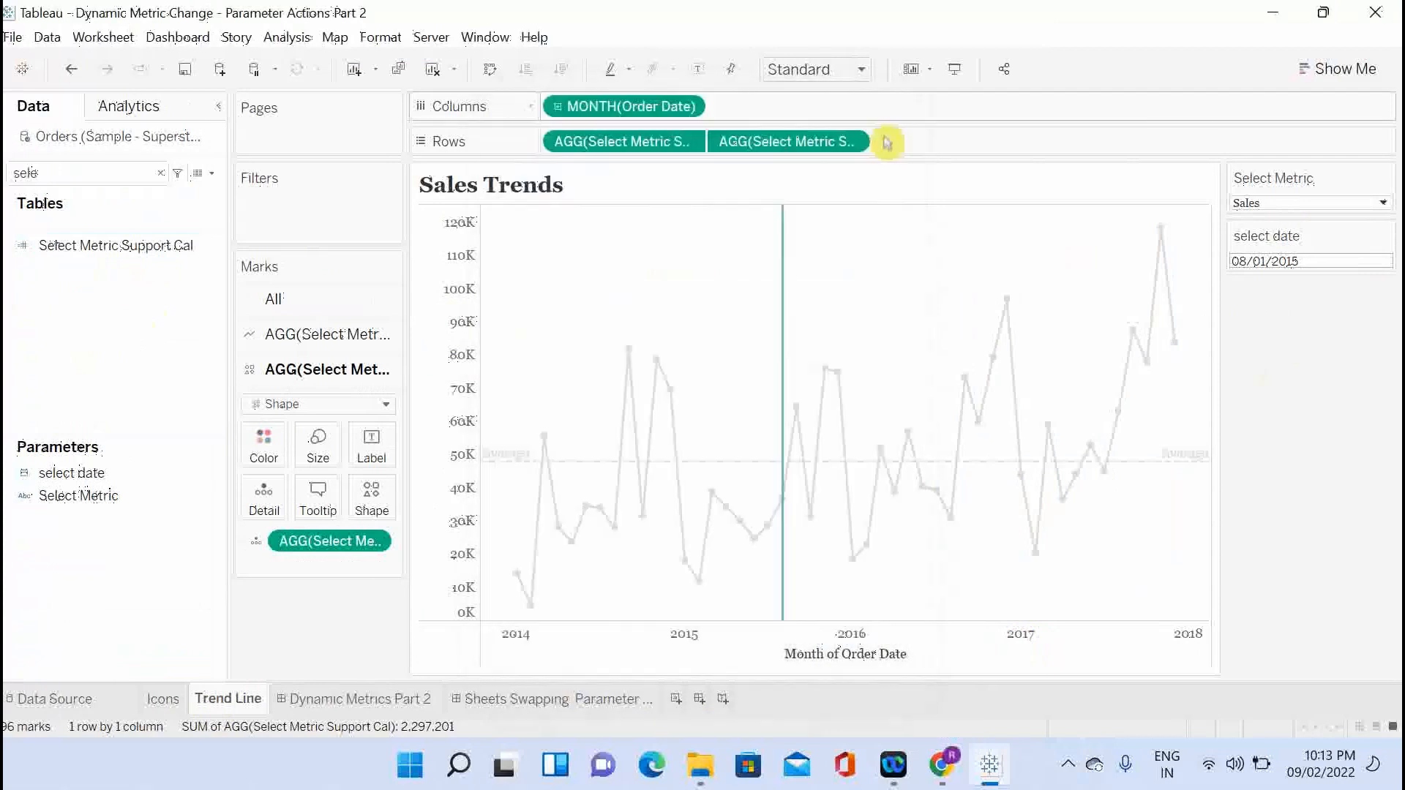
pyautogui.moveTo(820, 381)
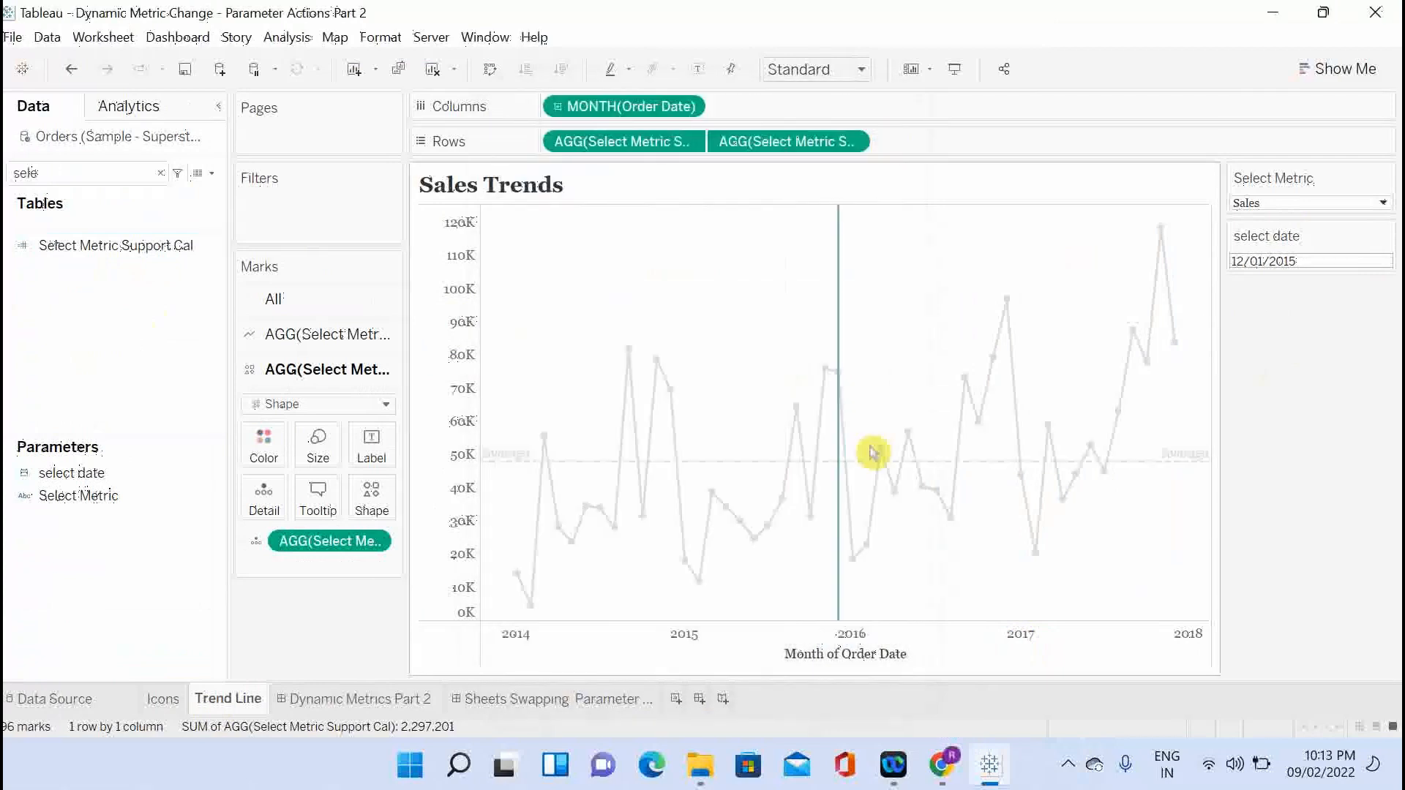
# Test the select date parameter action by moving the vertical reference line across several months of the Sales trend, ending at 01/01/2016.
pyautogui.moveTo(1010, 316)
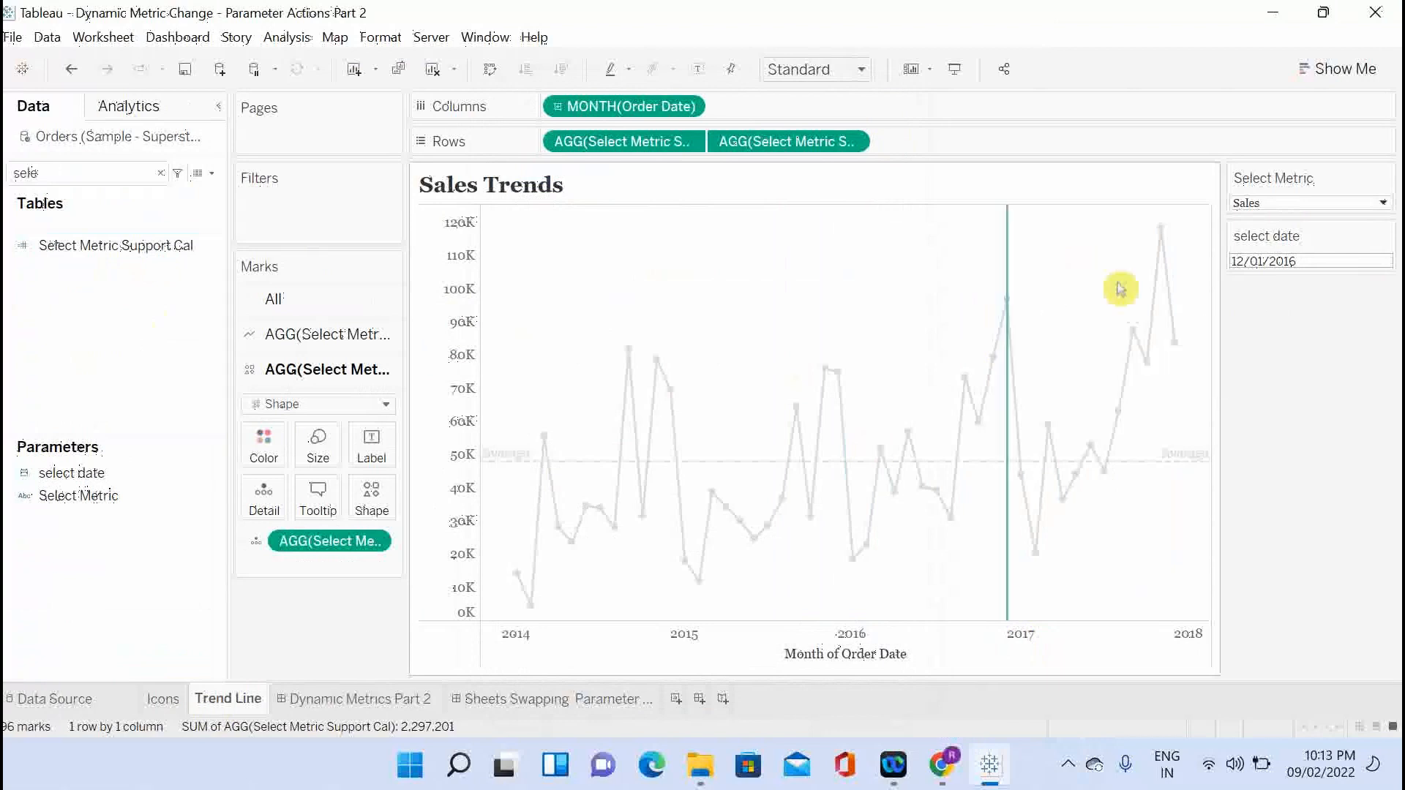
pyautogui.moveTo(1162, 230)
pyautogui.moveTo(1146, 361)
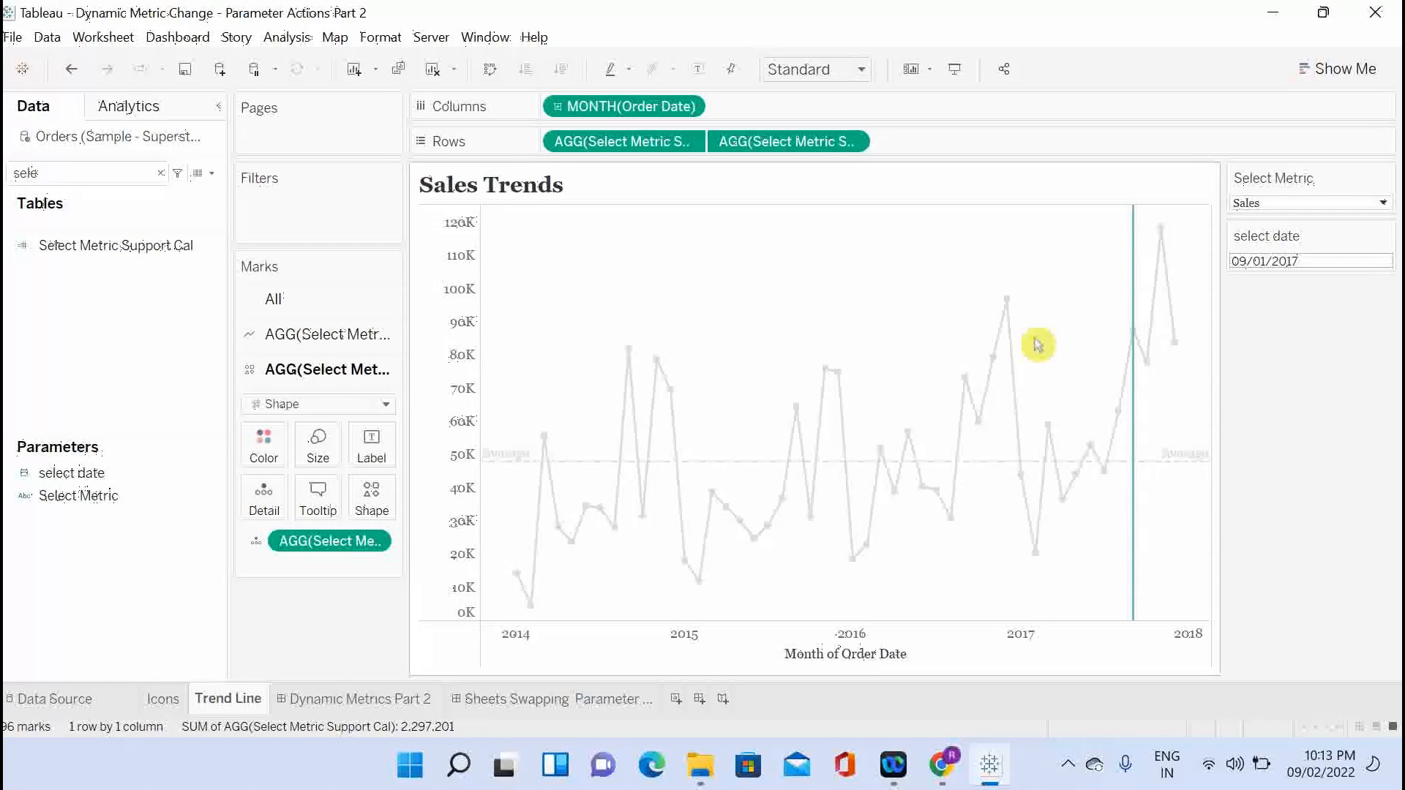
pyautogui.click(1007, 298)
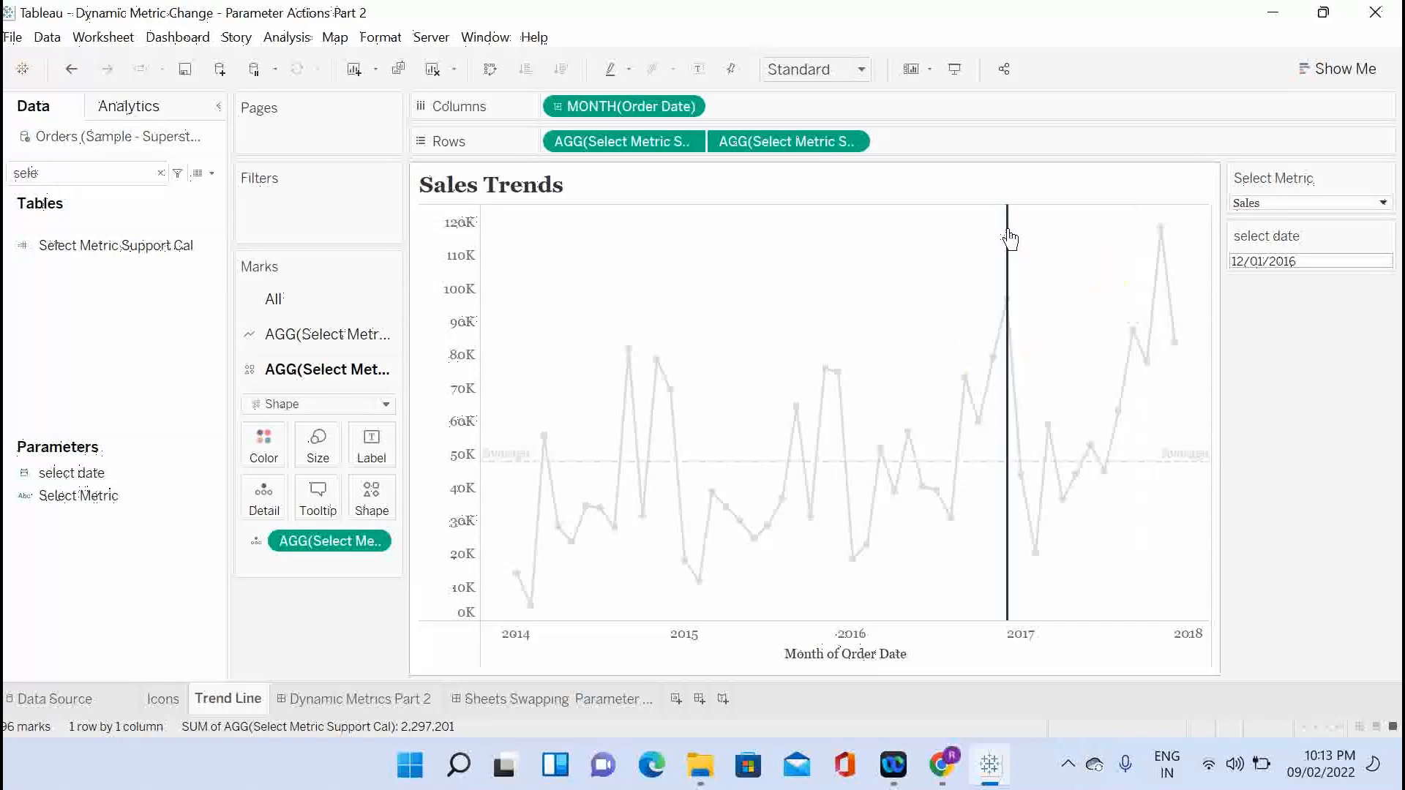
pyautogui.click(825, 368)
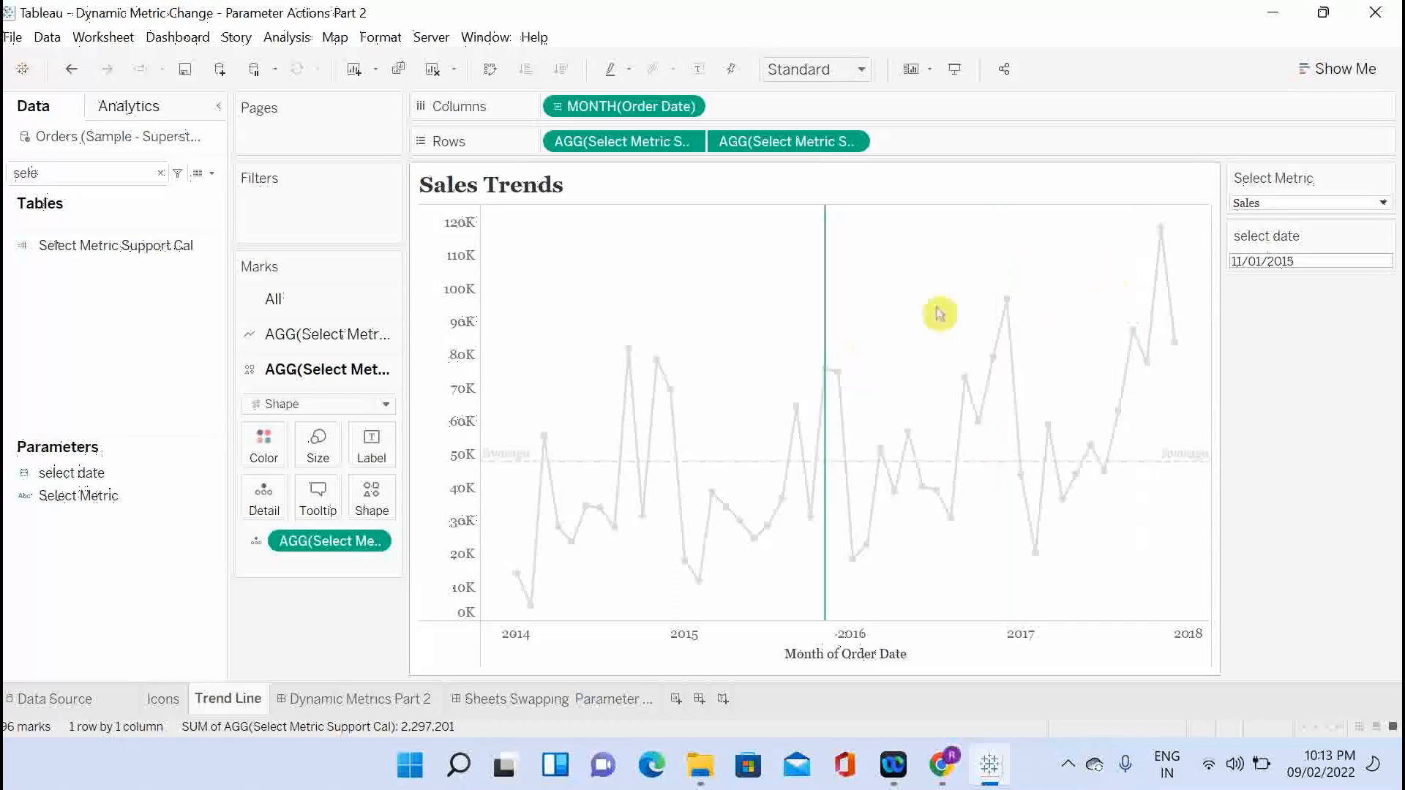
pyautogui.click(1004, 300)
pyautogui.click(837, 372)
pyautogui.click(1001, 304)
pyautogui.click(966, 551)
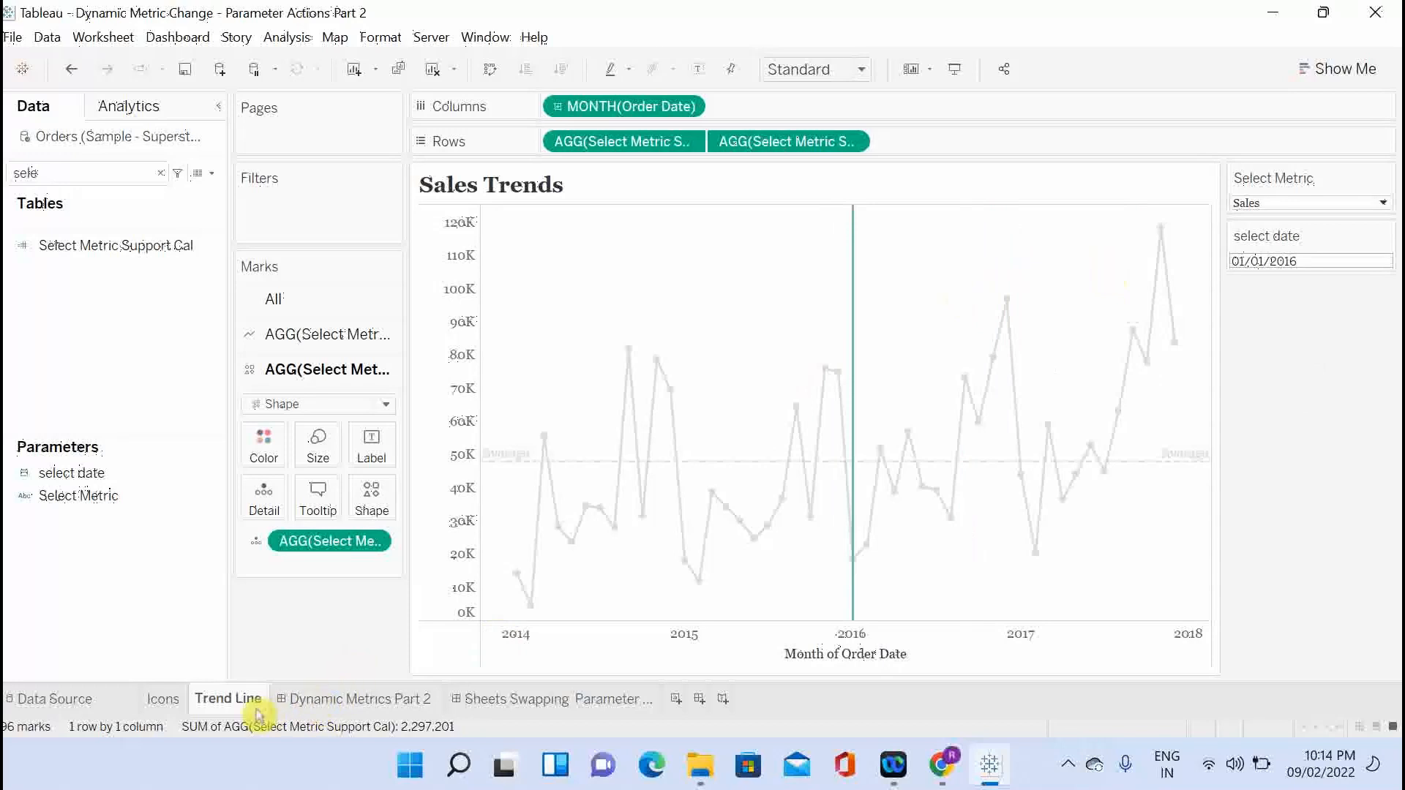
# On the Icons sheet, inspect the Profit icon's shape and text marks and the second MIN(1) measure's dual-axis setting.
pyautogui.click(164, 701)
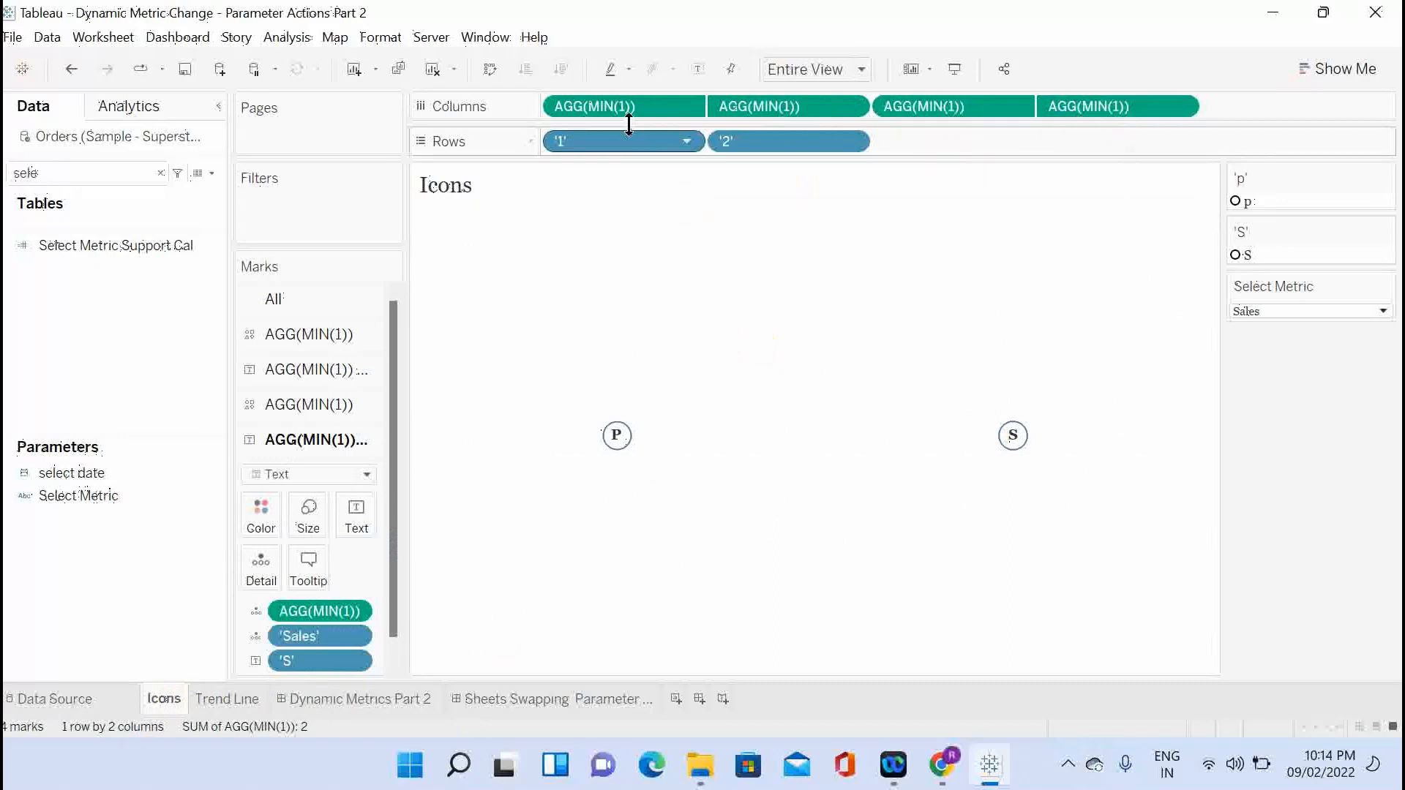
pyautogui.click(295, 338)
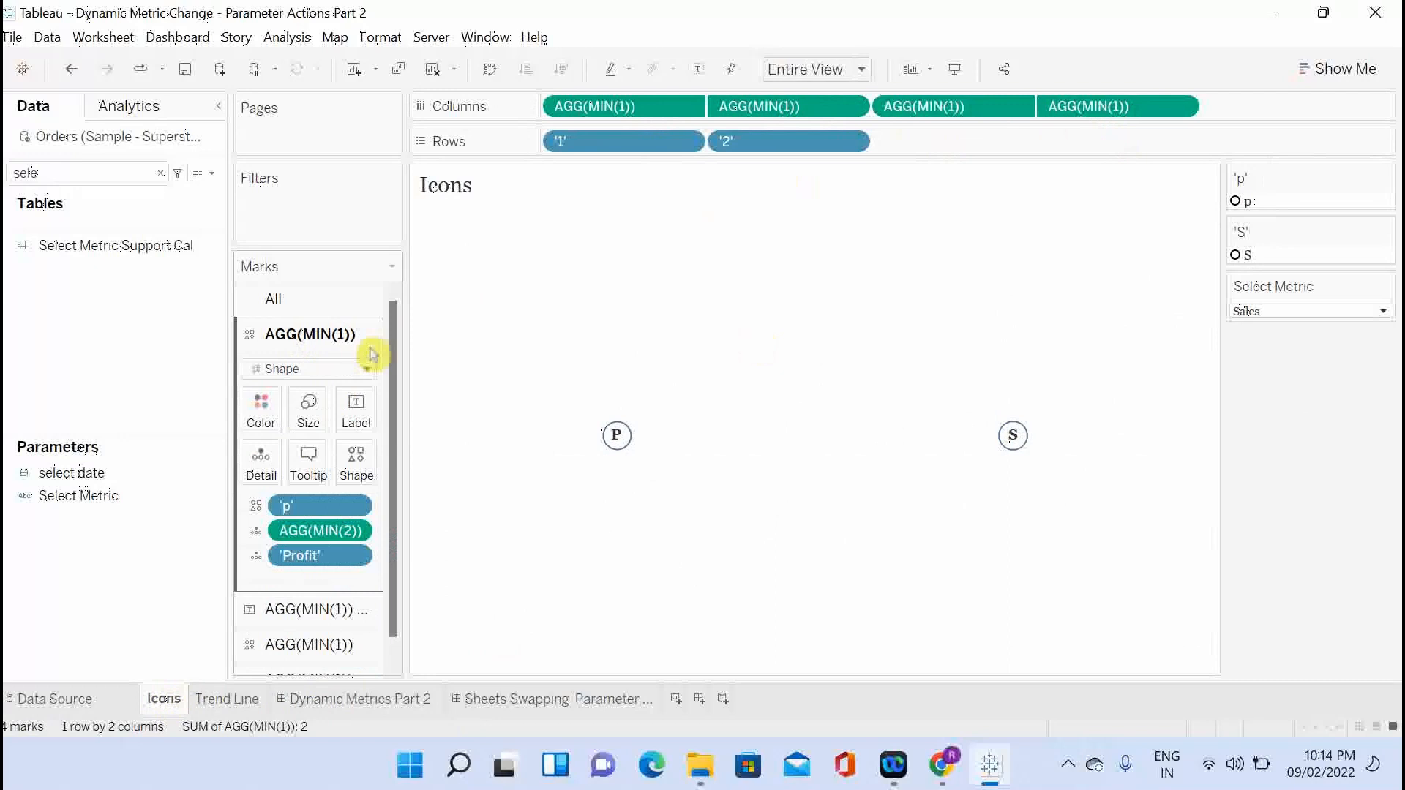
pyautogui.click(305, 614)
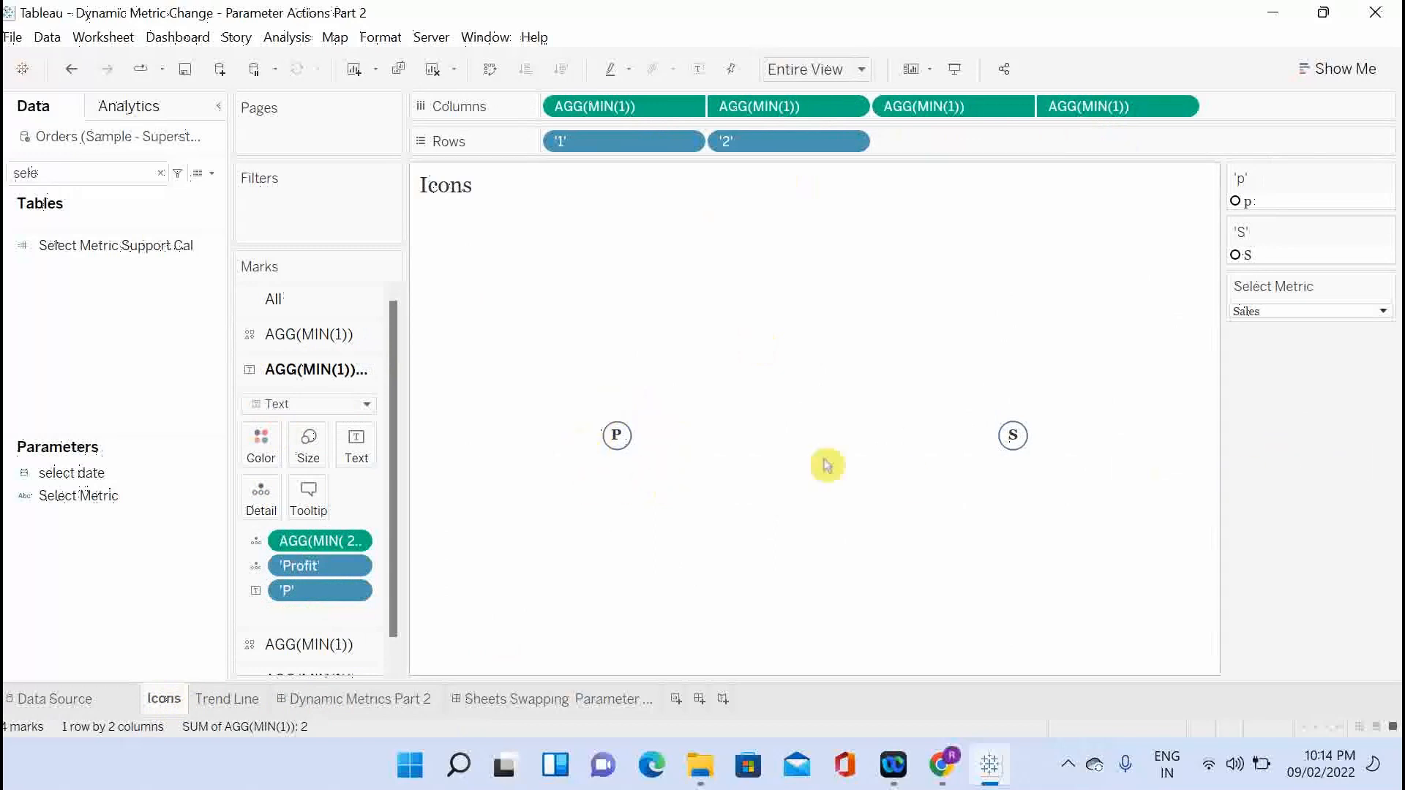
pyautogui.moveTo(619, 445)
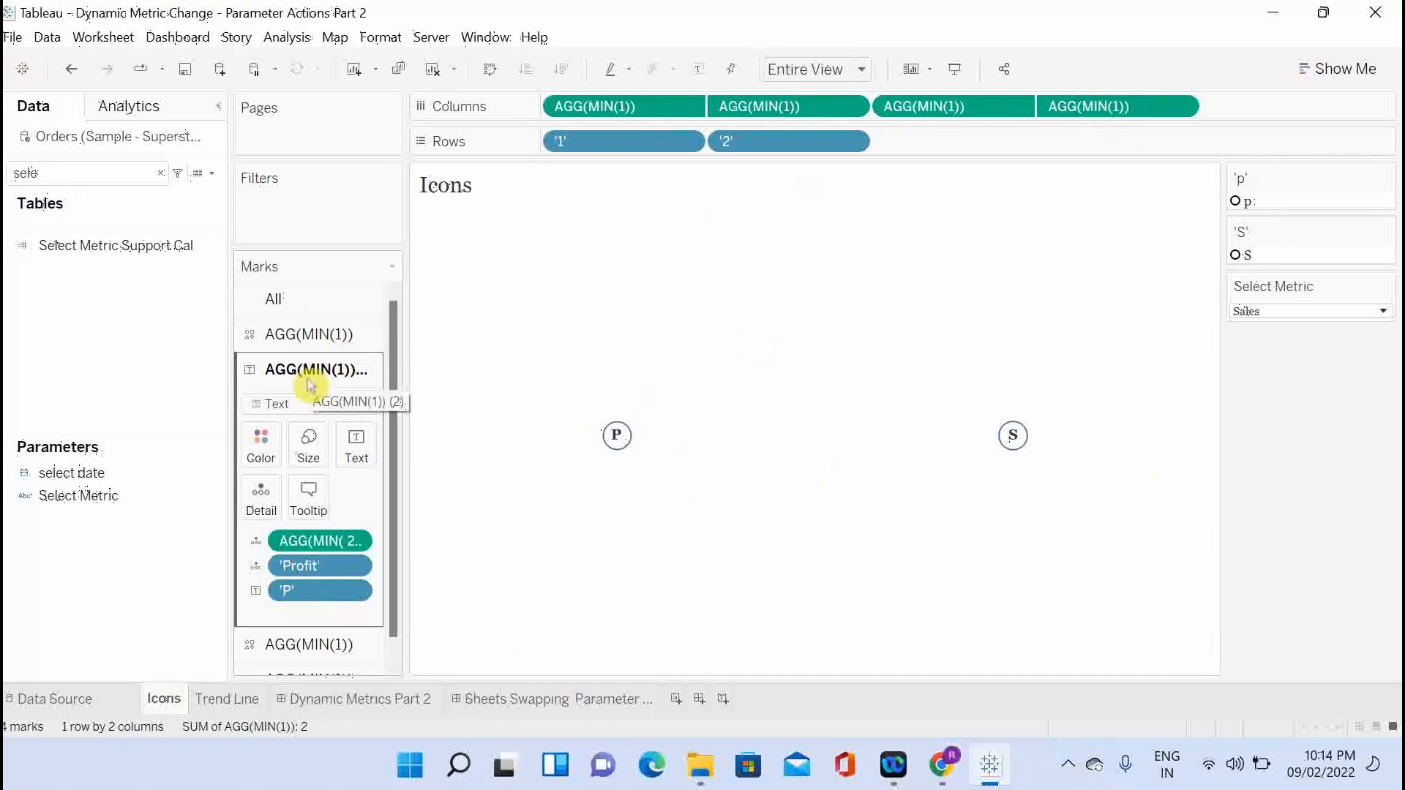
pyautogui.click(853, 110)
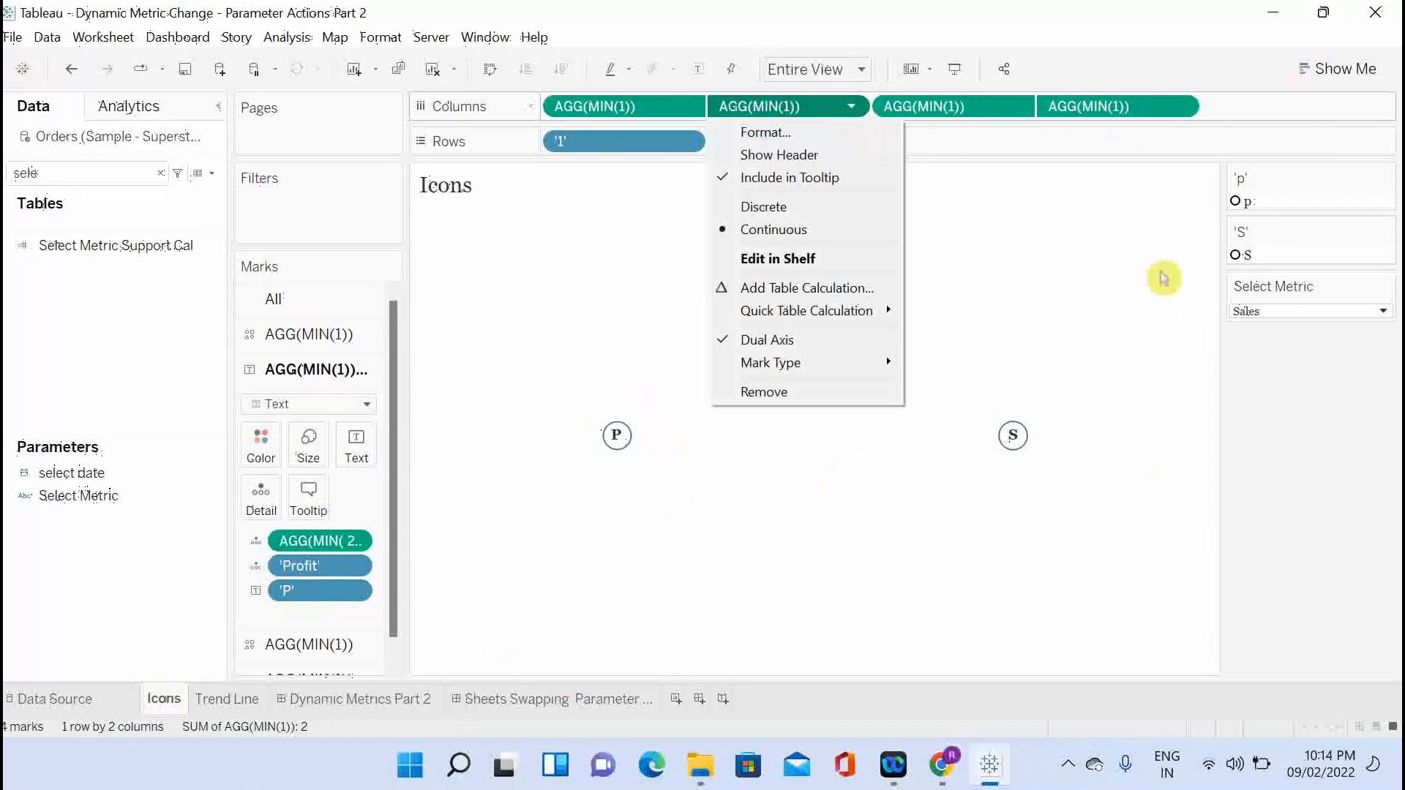
pyautogui.click(1313, 426)
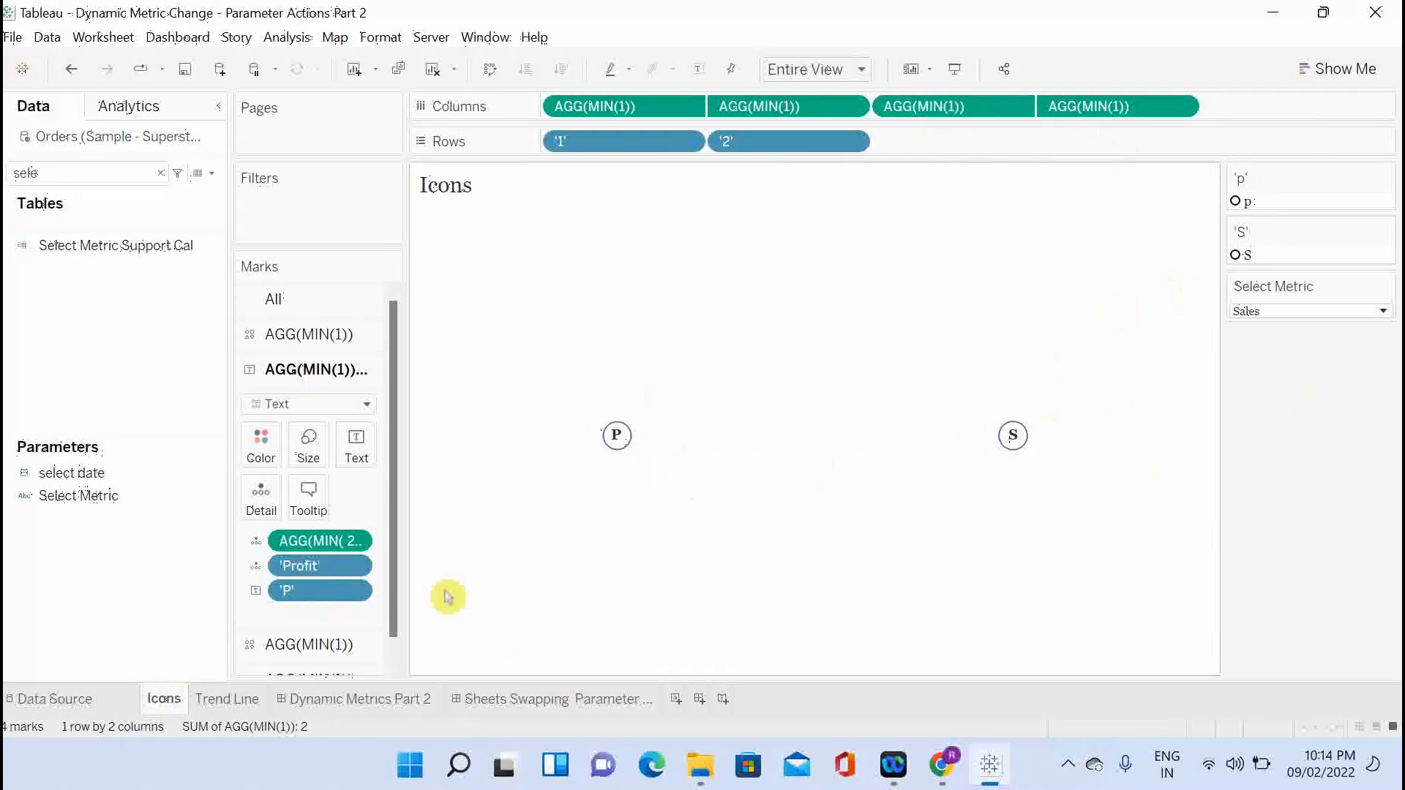
# Inspect the Sales icon's shape and text marks and compare their fields with those of the Profit icon's marks.
pyautogui.click(302, 645)
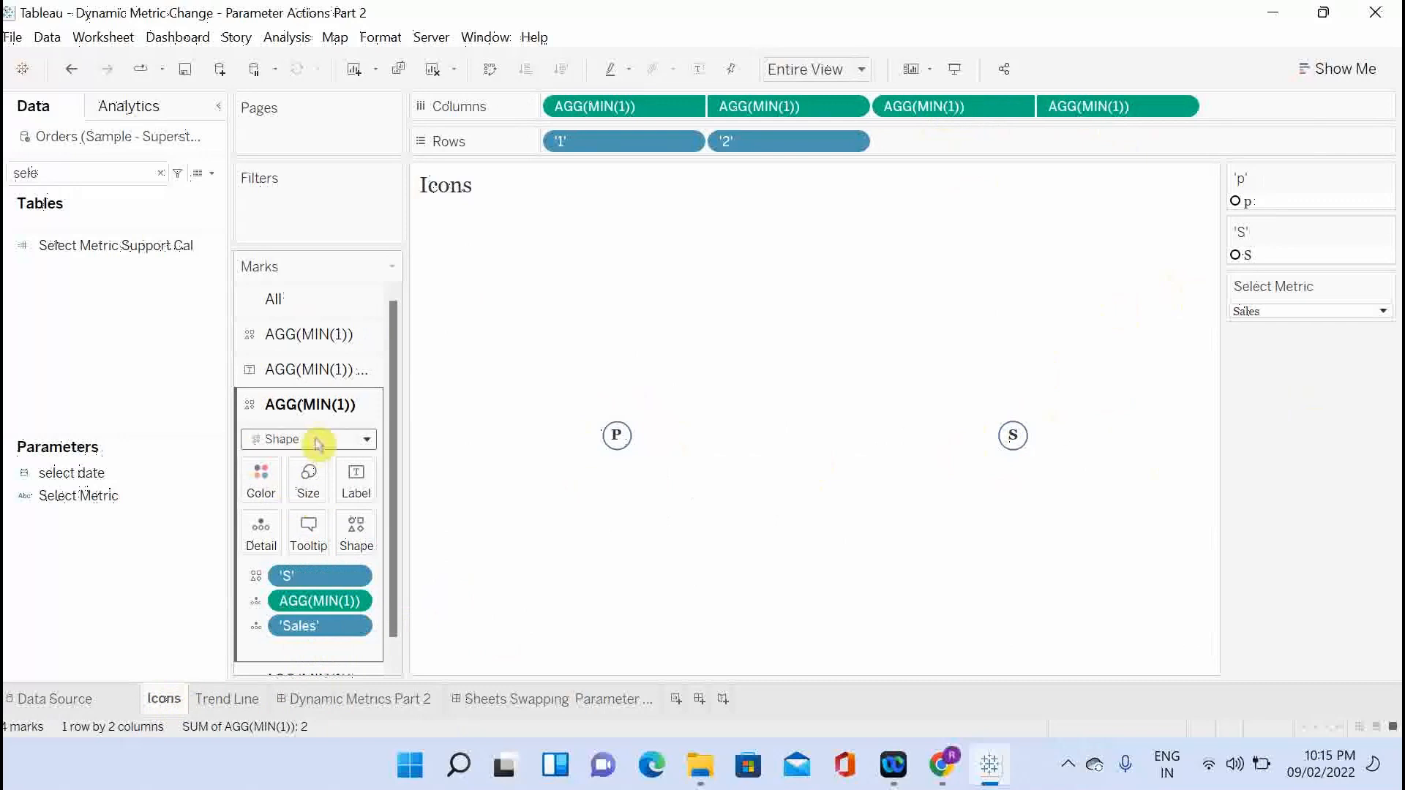
pyautogui.click(303, 680)
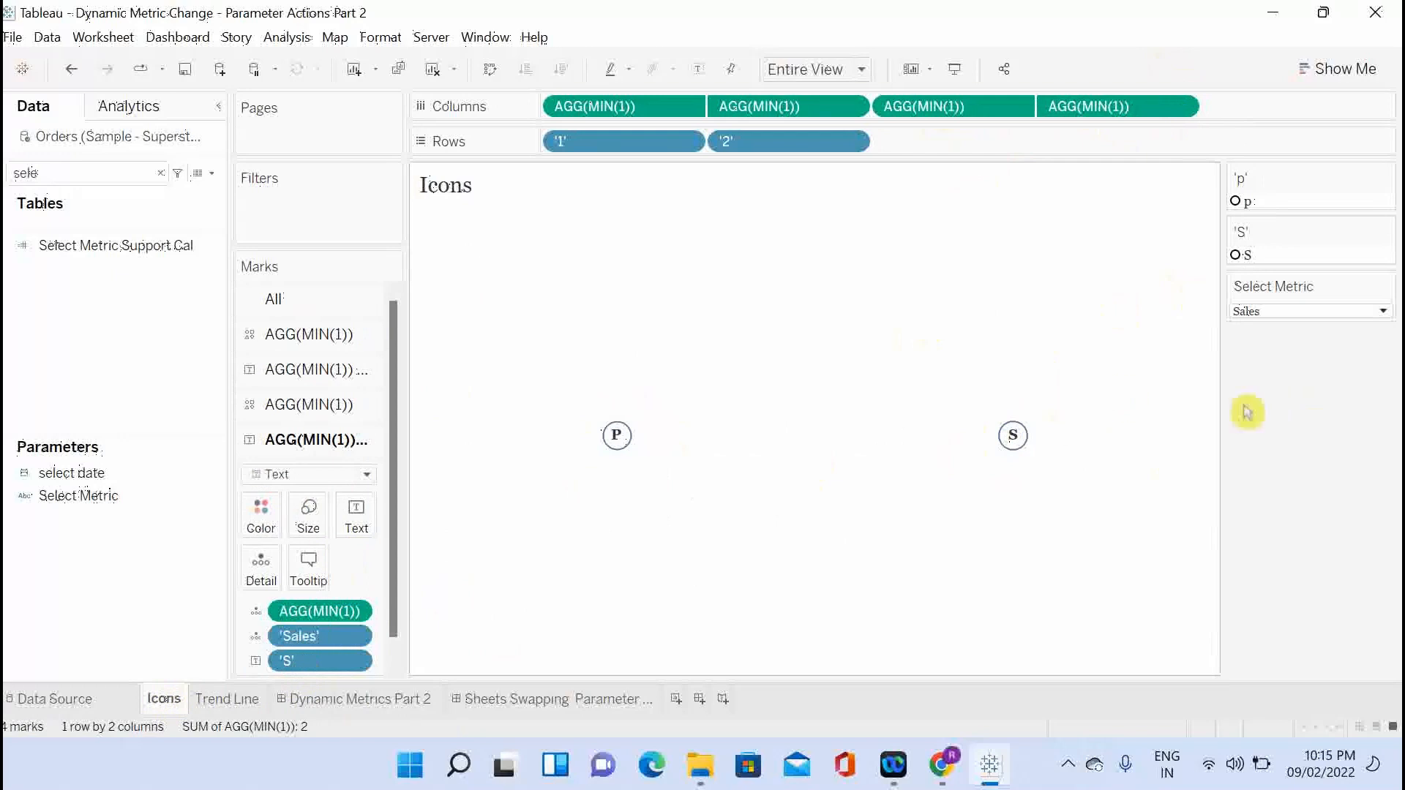
pyautogui.click(302, 336)
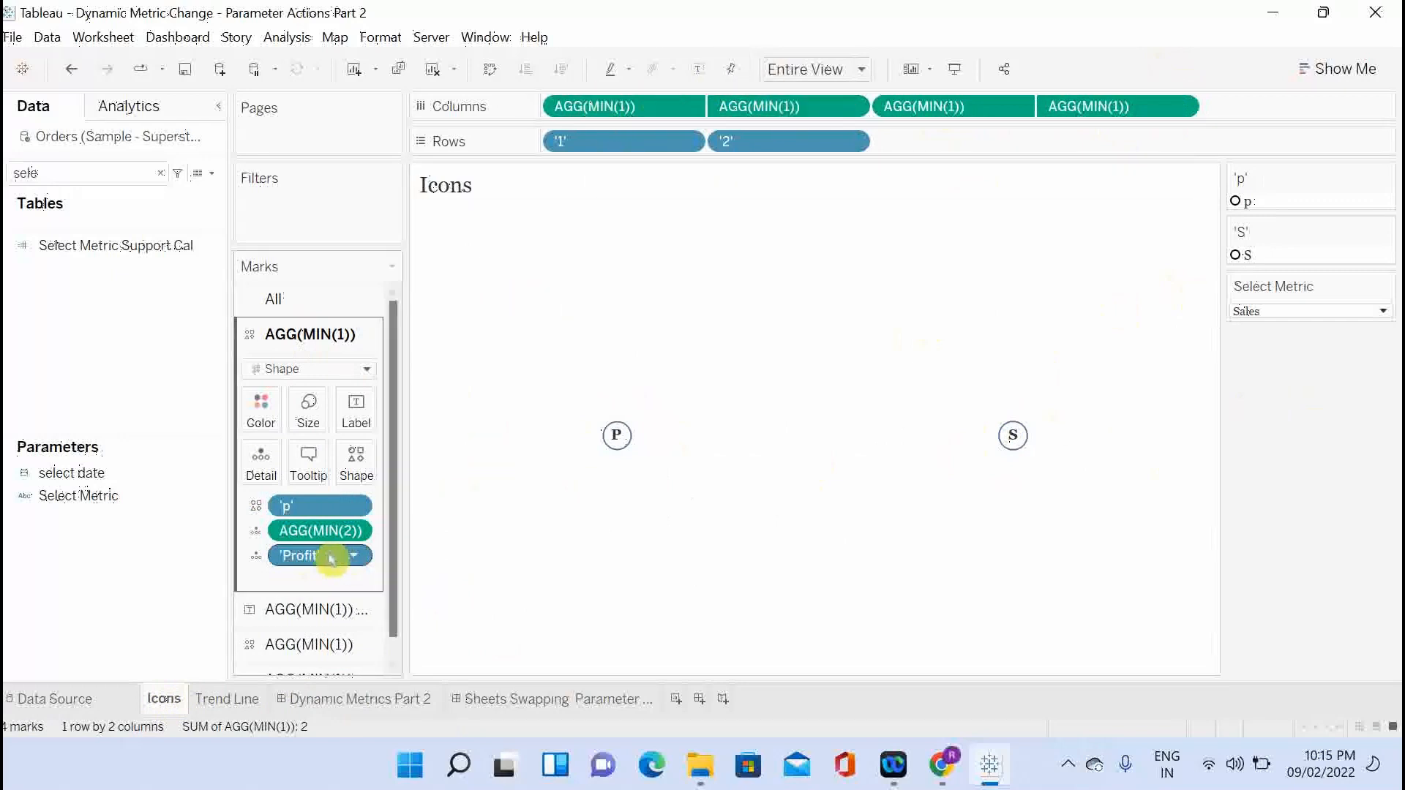
pyautogui.click(313, 609)
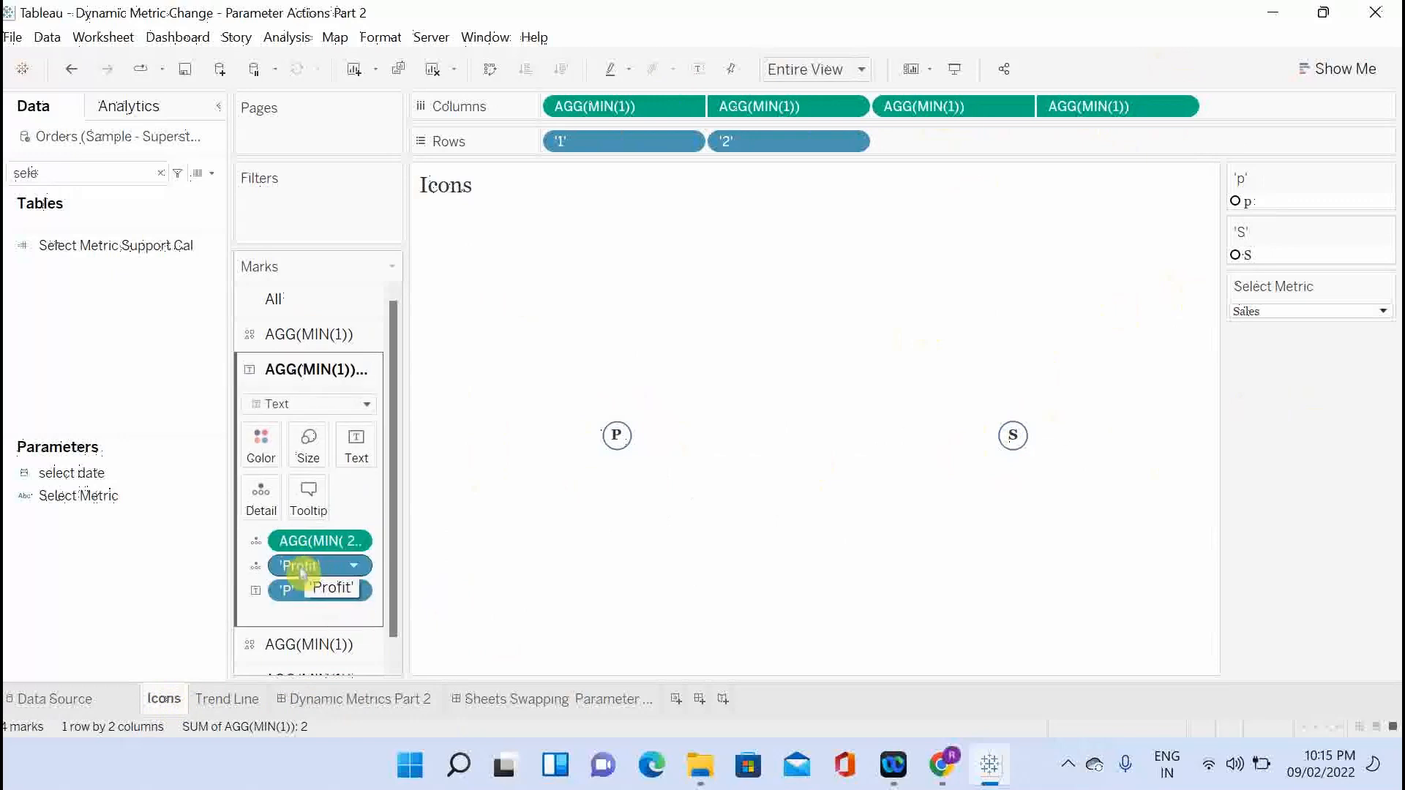
pyautogui.click(306, 644)
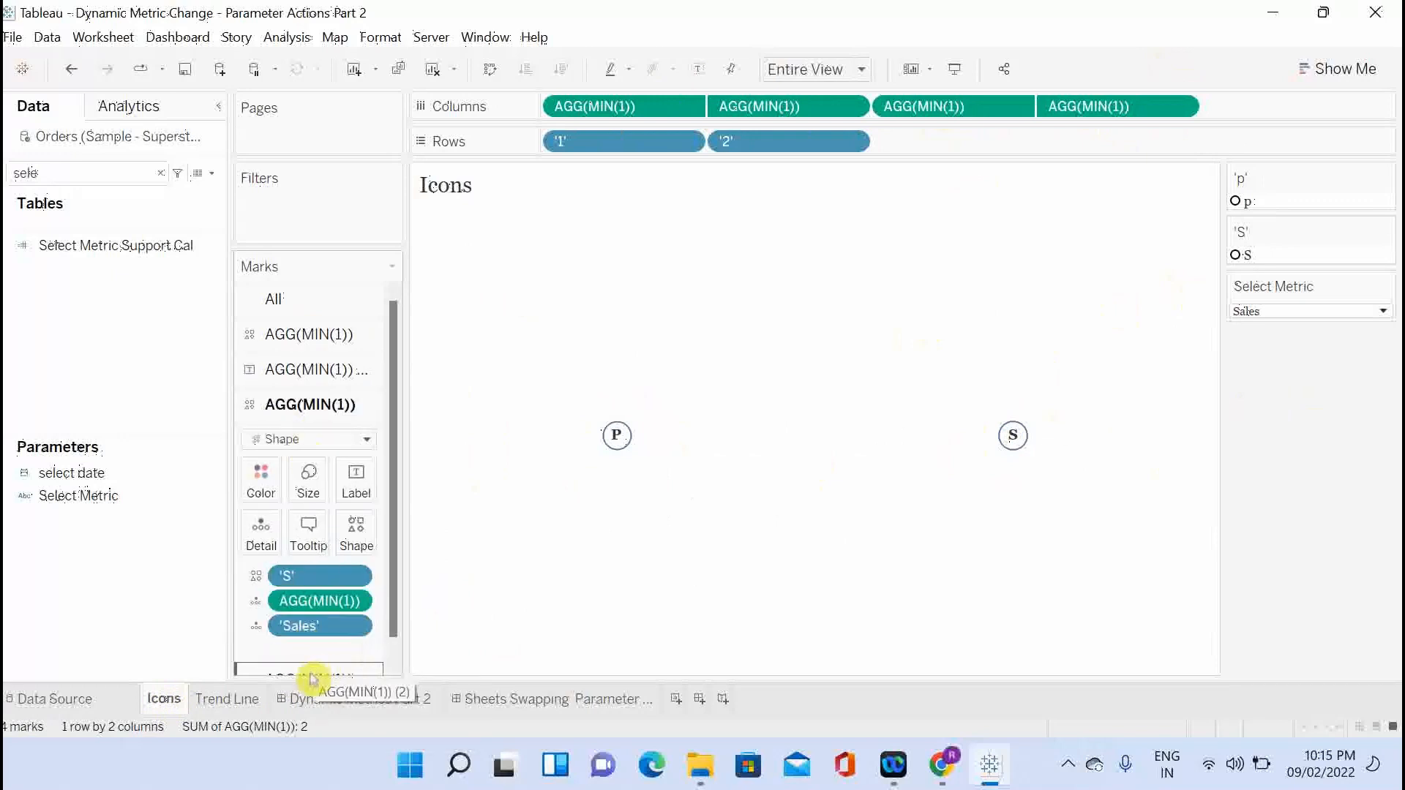
pyautogui.click(312, 677)
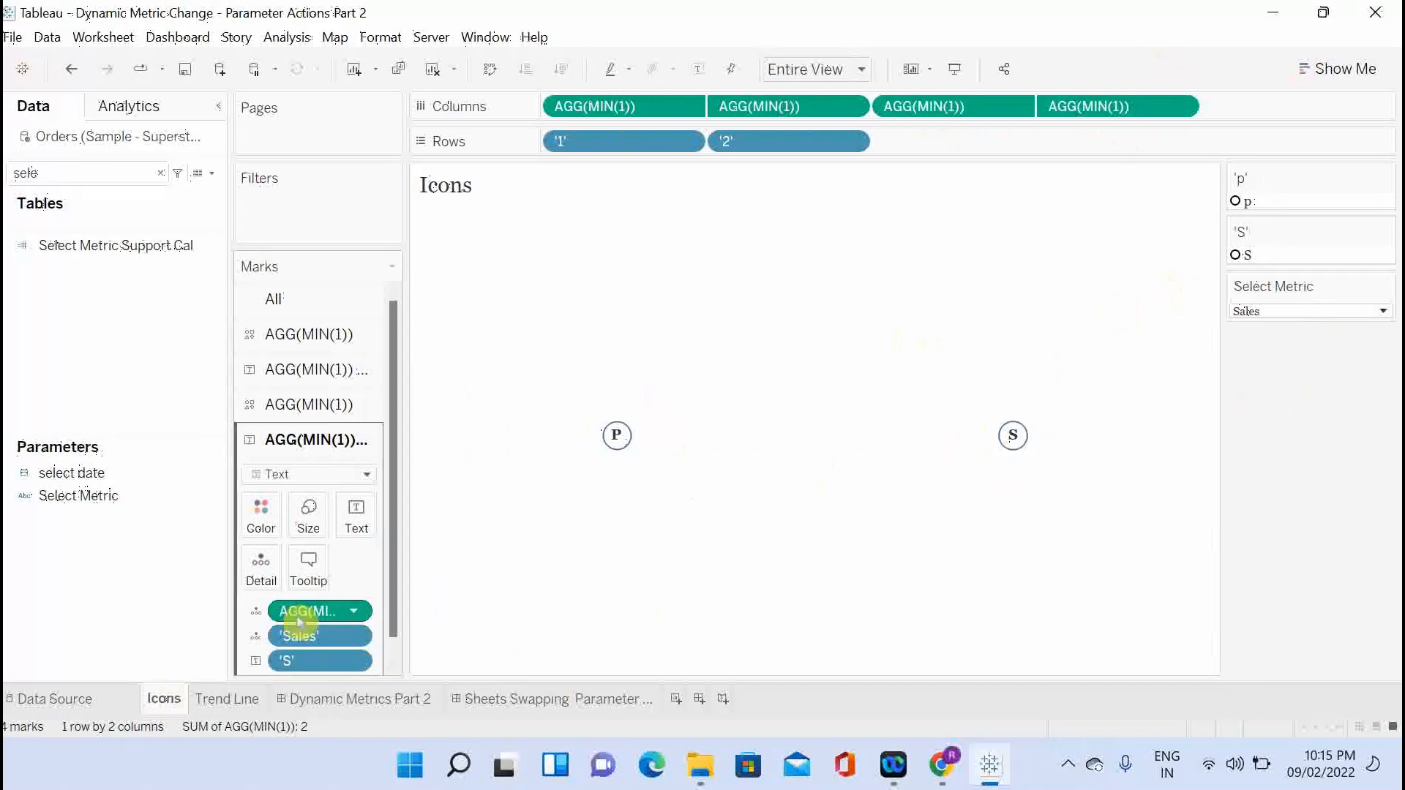
# Open the Dynamic Metrics Part 2 dashboard and select the Icons sheet placed above the trend chart.
pyautogui.moveTo(465, 700)
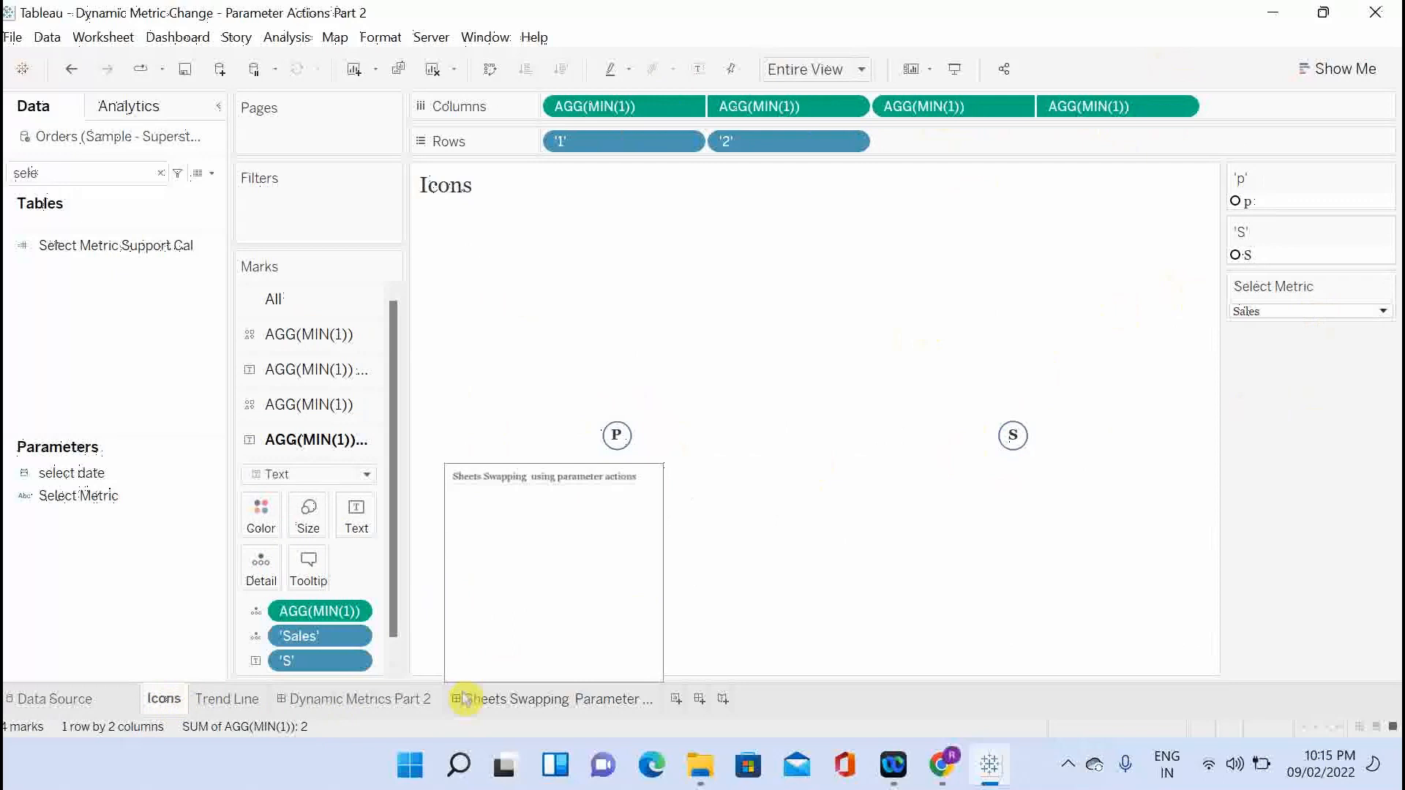
pyautogui.click(321, 703)
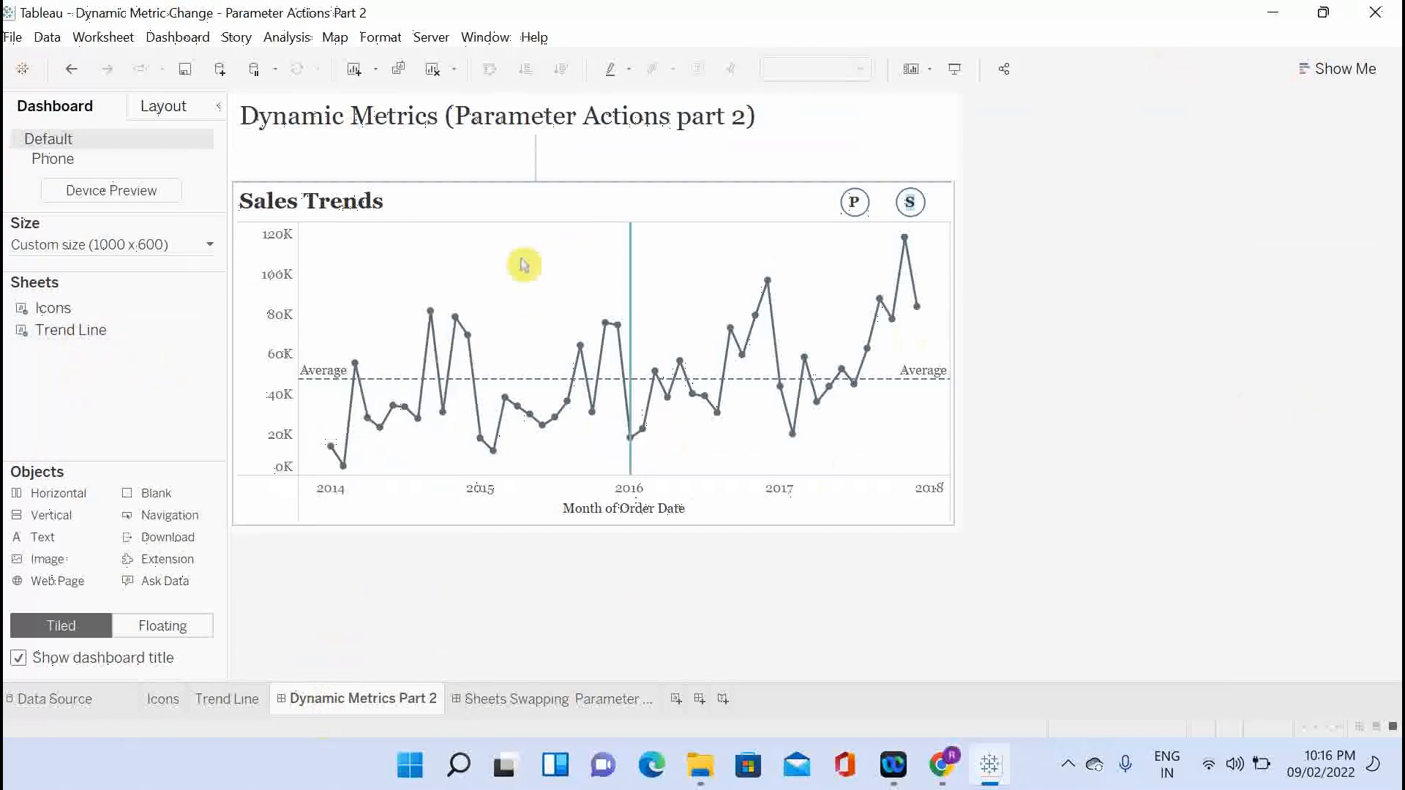
pyautogui.moveTo(95, 310); pyautogui.dragTo(99, 316)
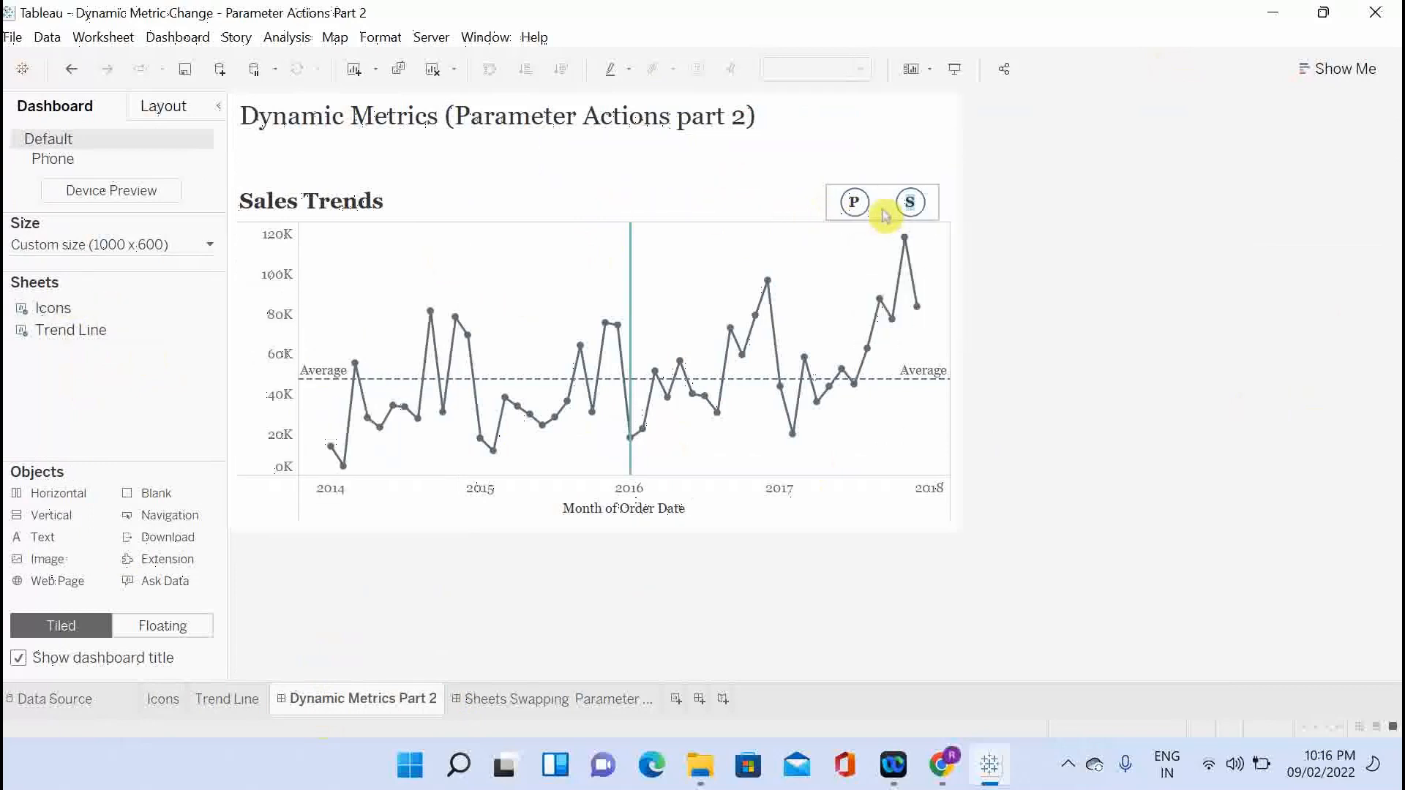
pyautogui.click(886, 215)
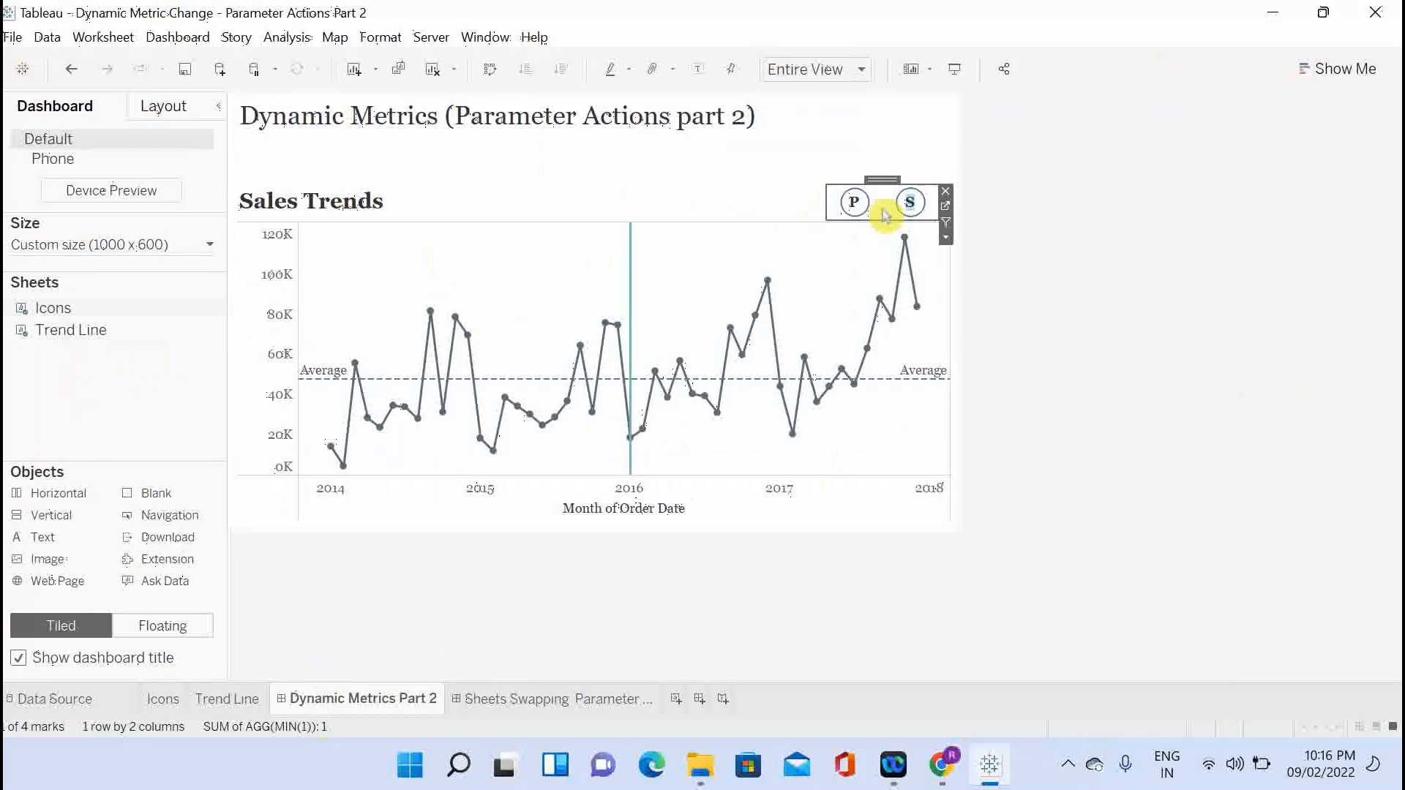
# Review the Parameter3 dashboard action's Icons source, Select Metric target and source field choices, keeping 'Sales' as the source field.
pyautogui.click(175, 38)
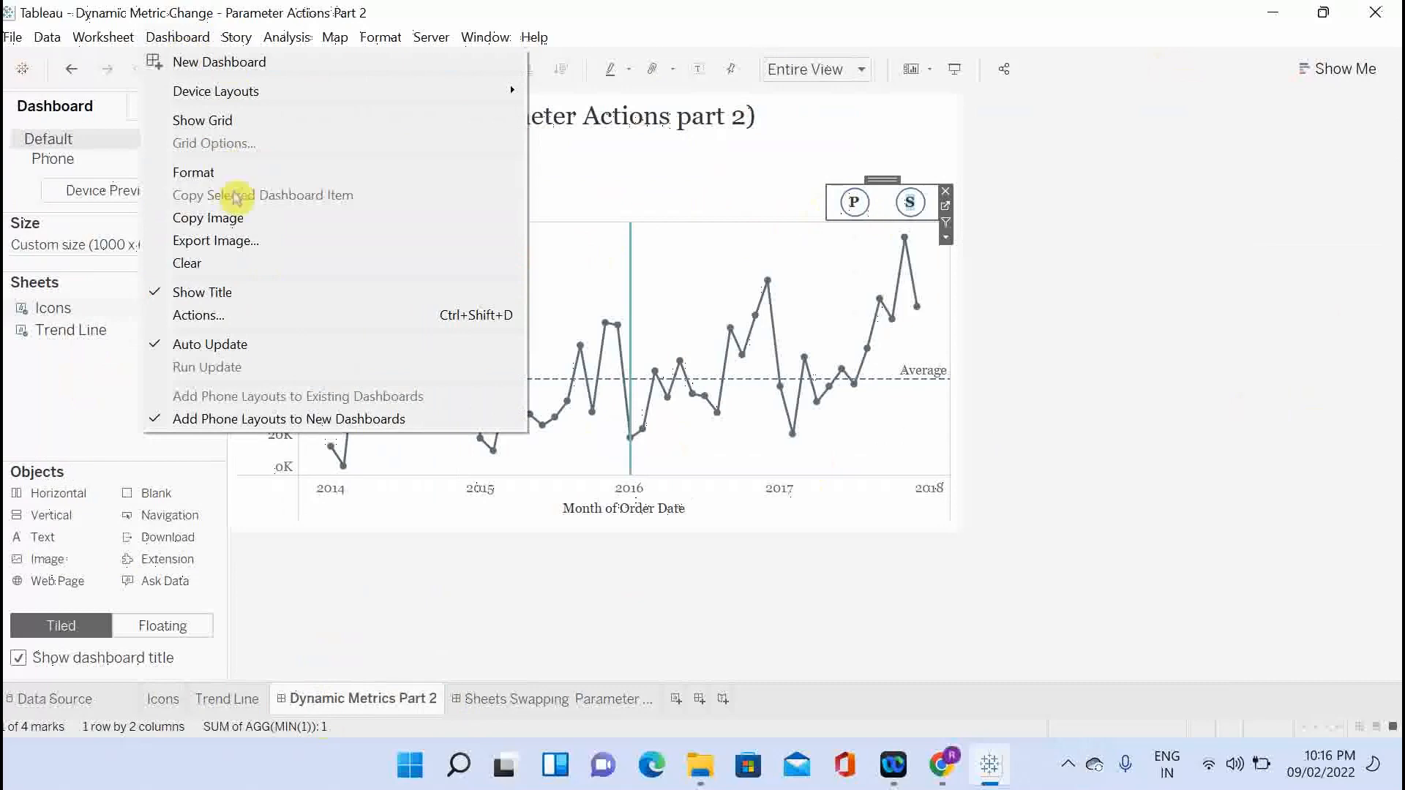
pyautogui.click(207, 315)
pyautogui.click(833, 489)
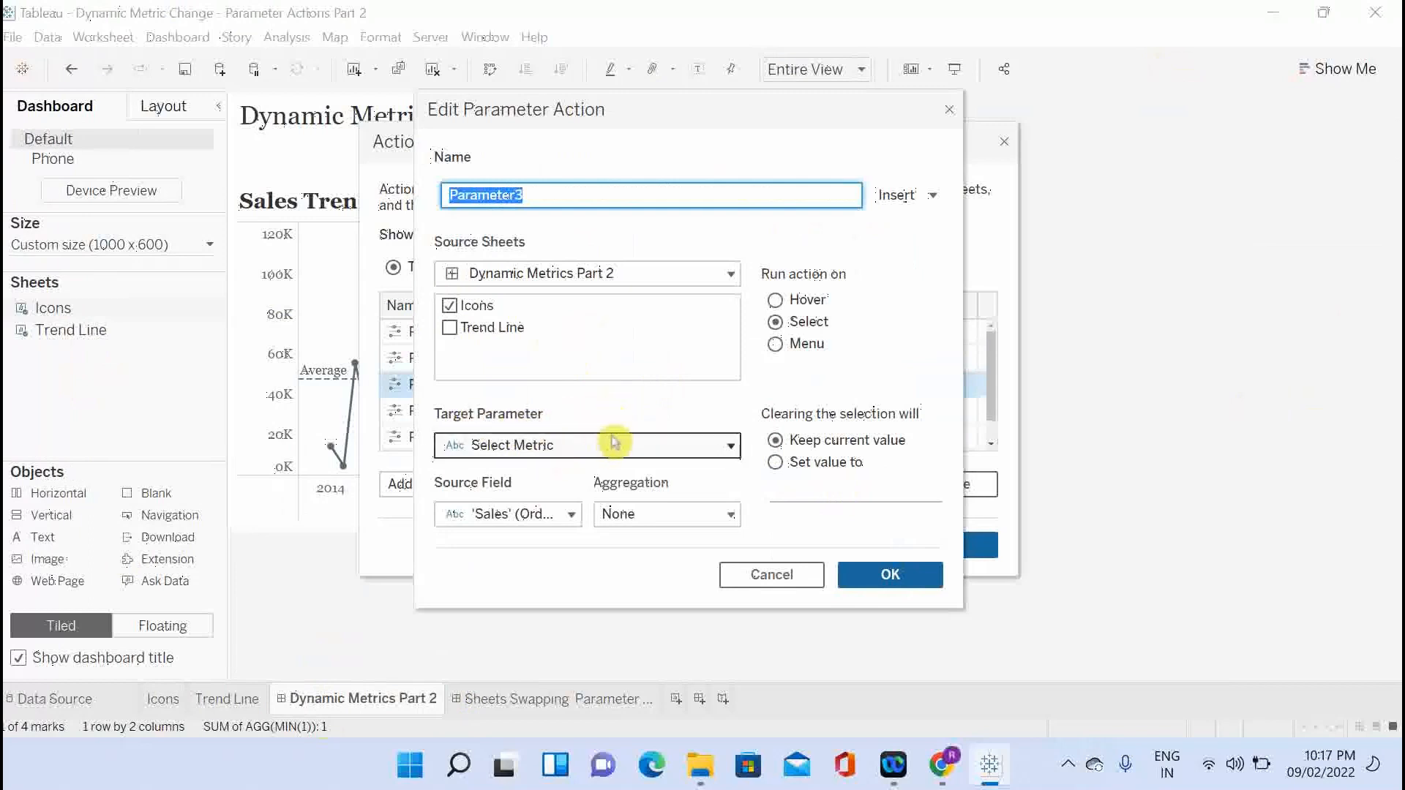
pyautogui.click(528, 515)
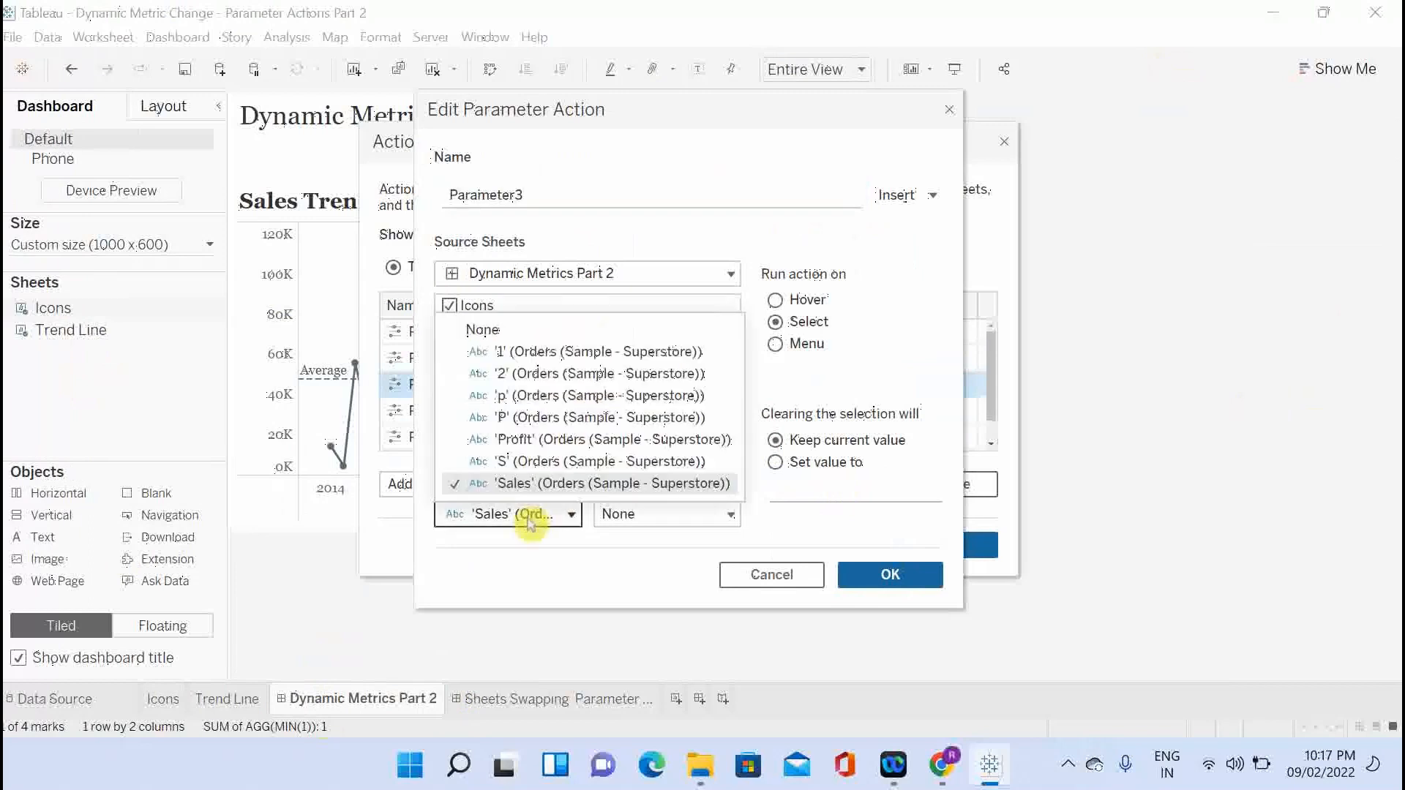
pyautogui.click(518, 555)
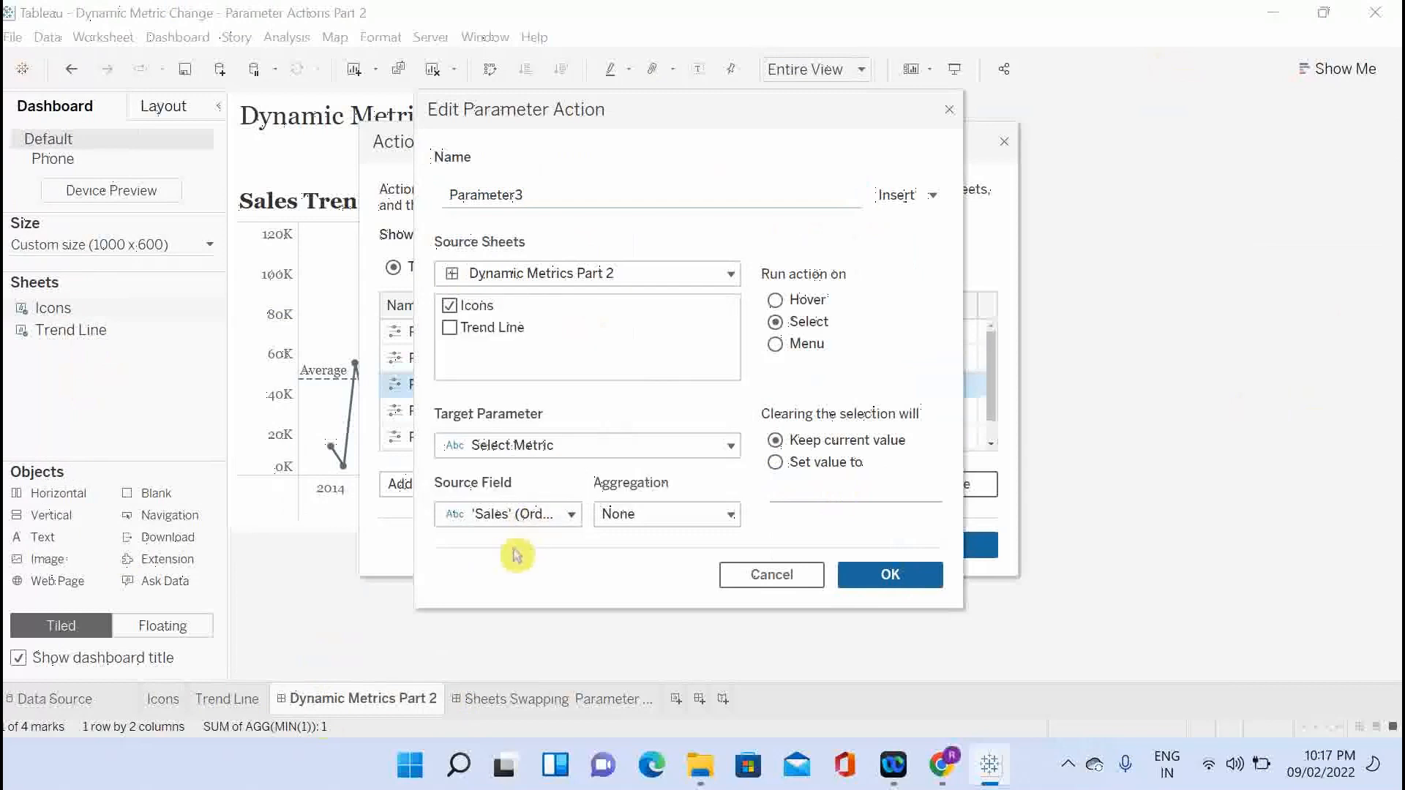
pyautogui.click(890, 574)
# Review the Parameter4 action's Icons source, Select Metric target and 'Profit' source field, keeping its settings.
pyautogui.click(453, 412)
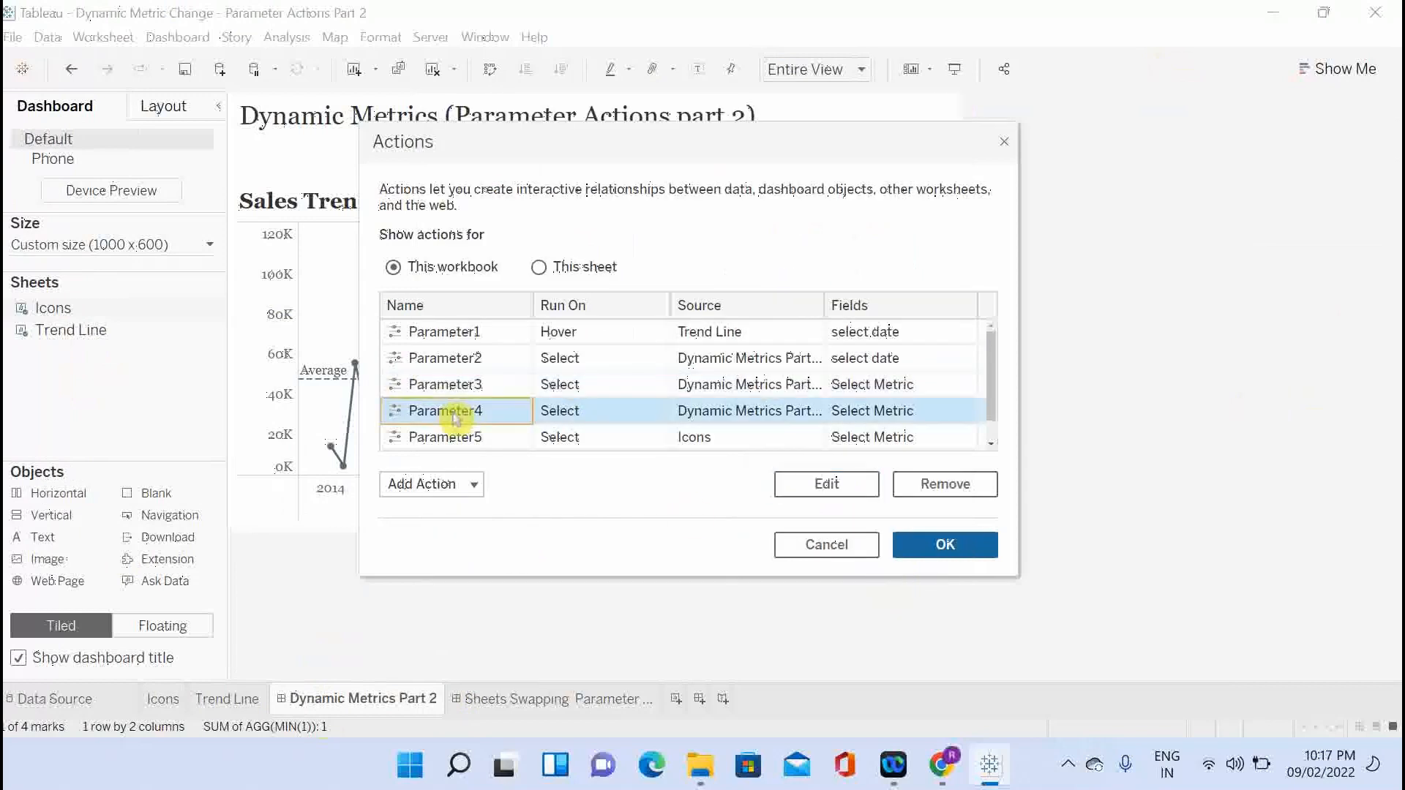
pyautogui.click(827, 484)
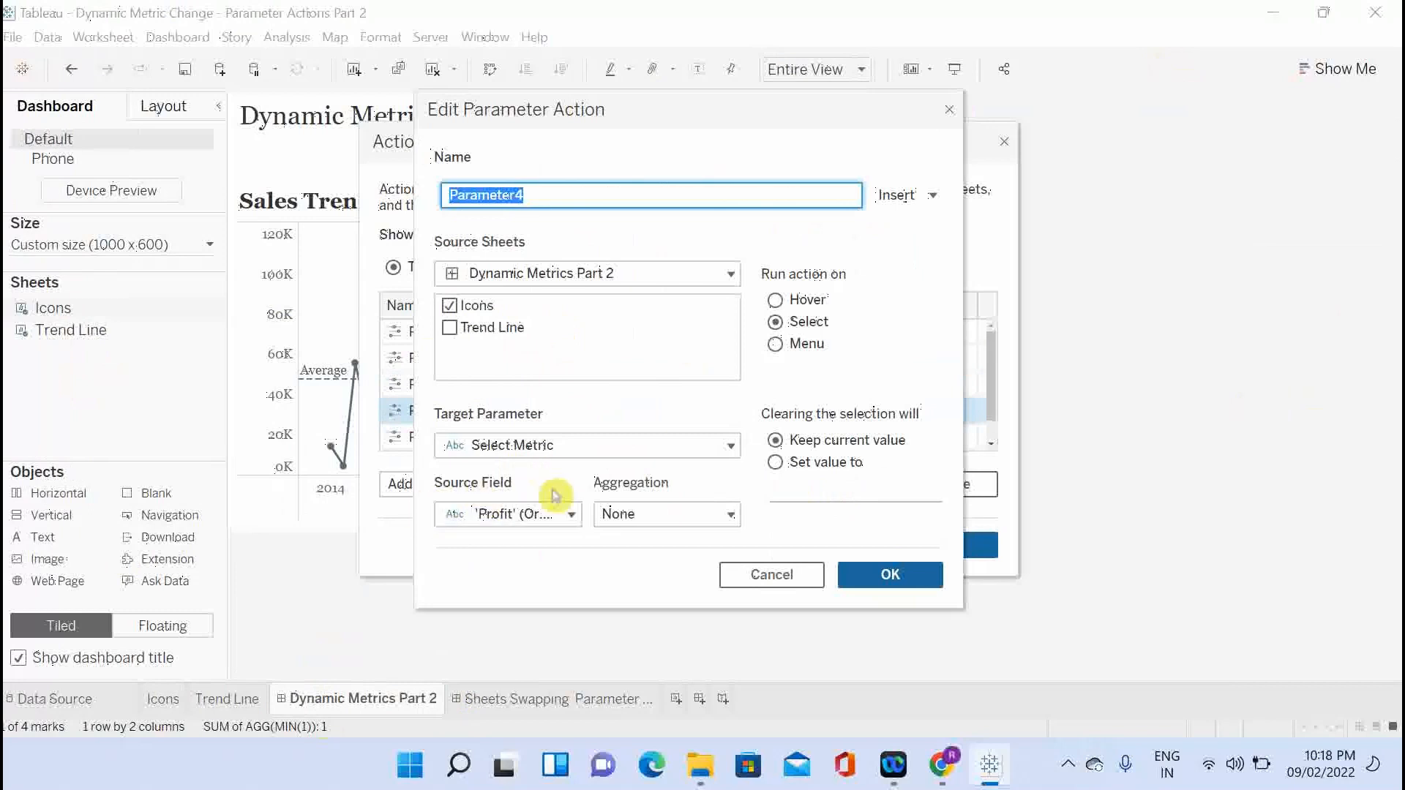
pyautogui.click(899, 575)
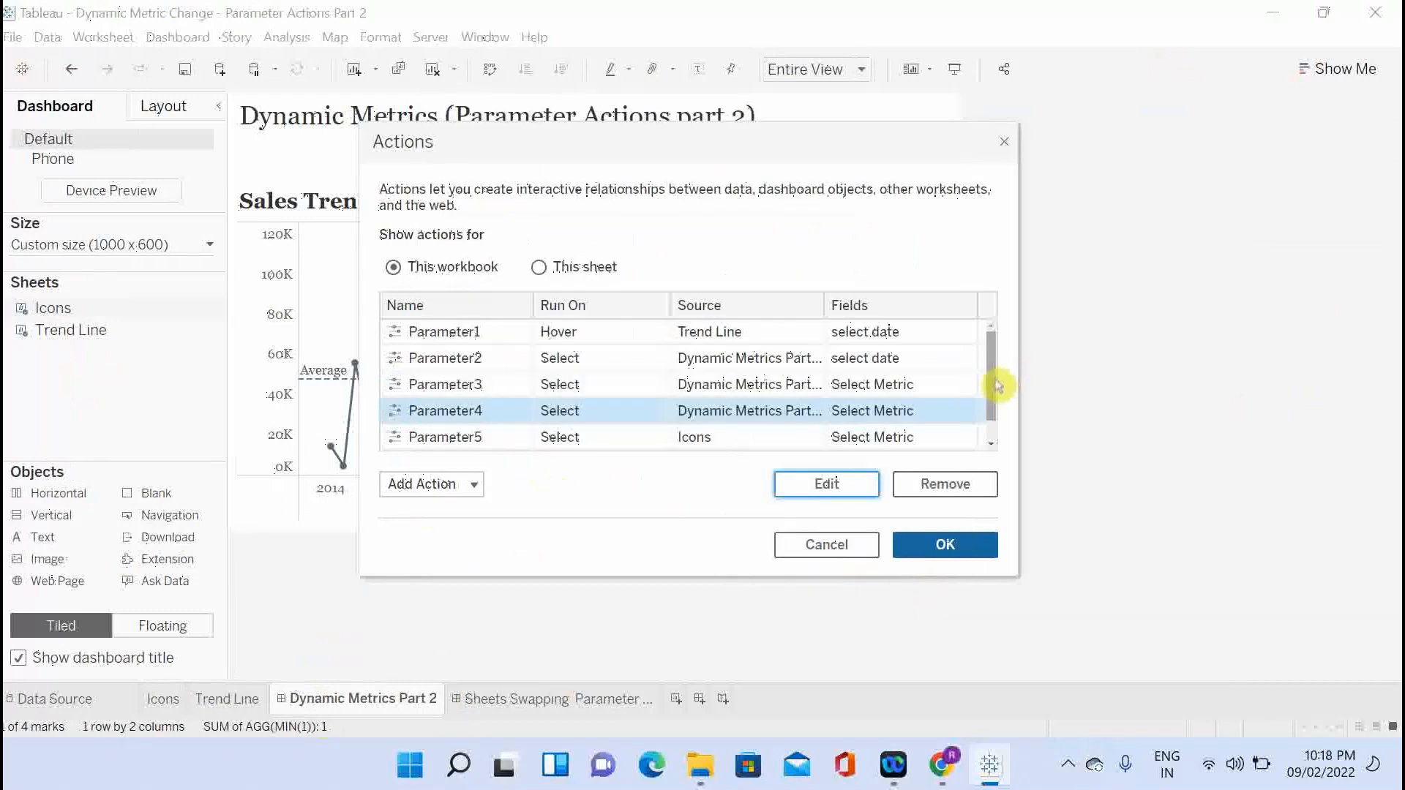
# Compare the parameter actions listed for the whole workbook with those for this sheet only, and close the actions list.
pyautogui.moveTo(992, 383); pyautogui.dragTo(991, 424)
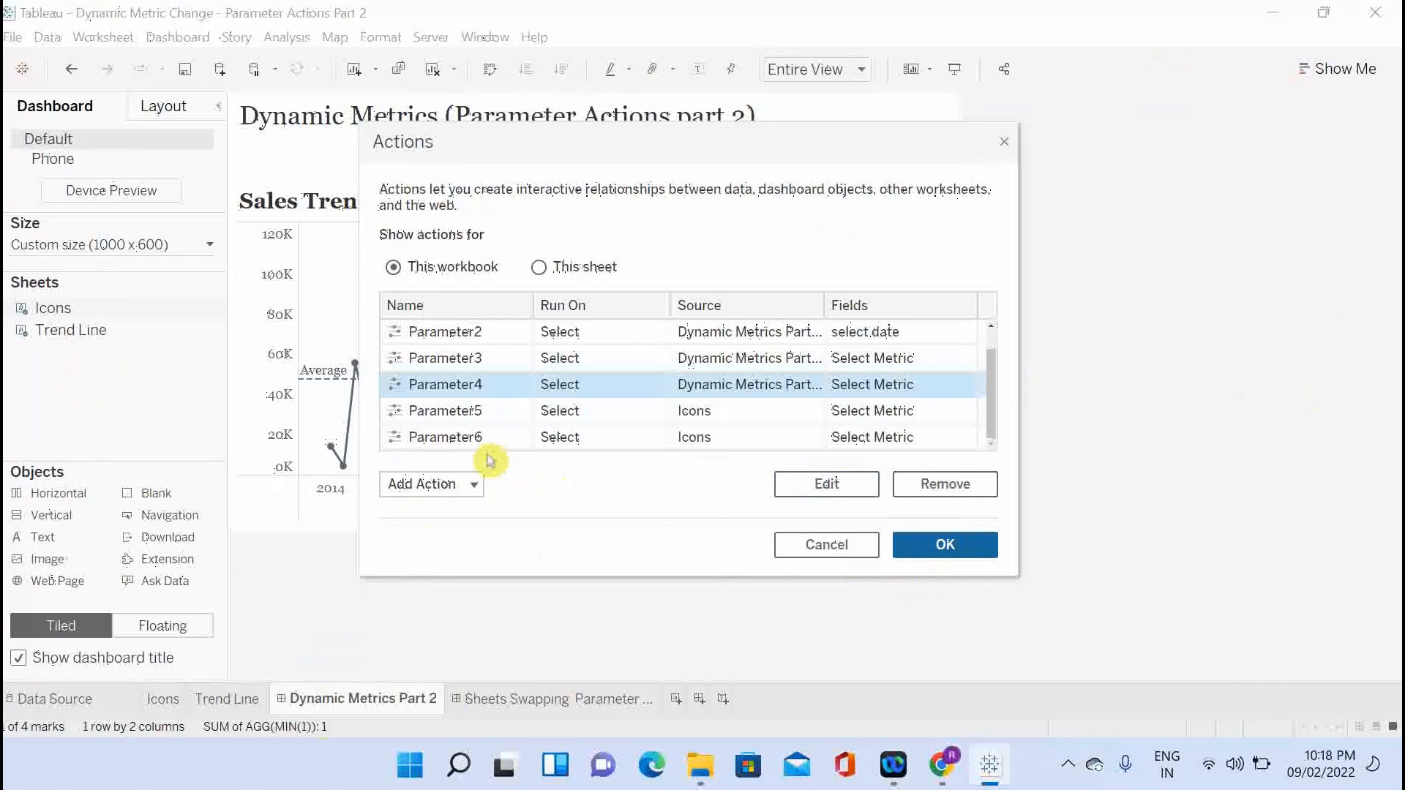
pyautogui.click(538, 268)
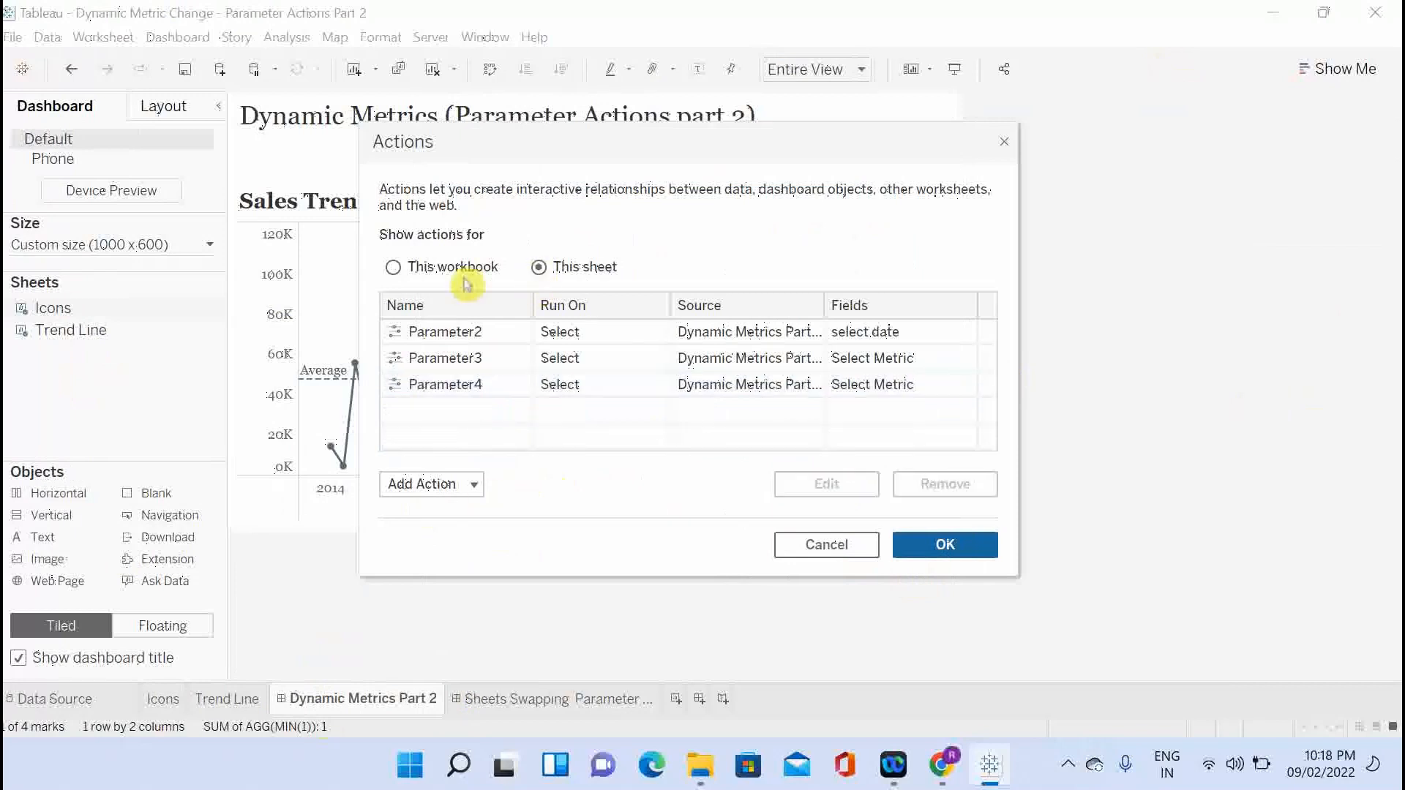
pyautogui.click(393, 267)
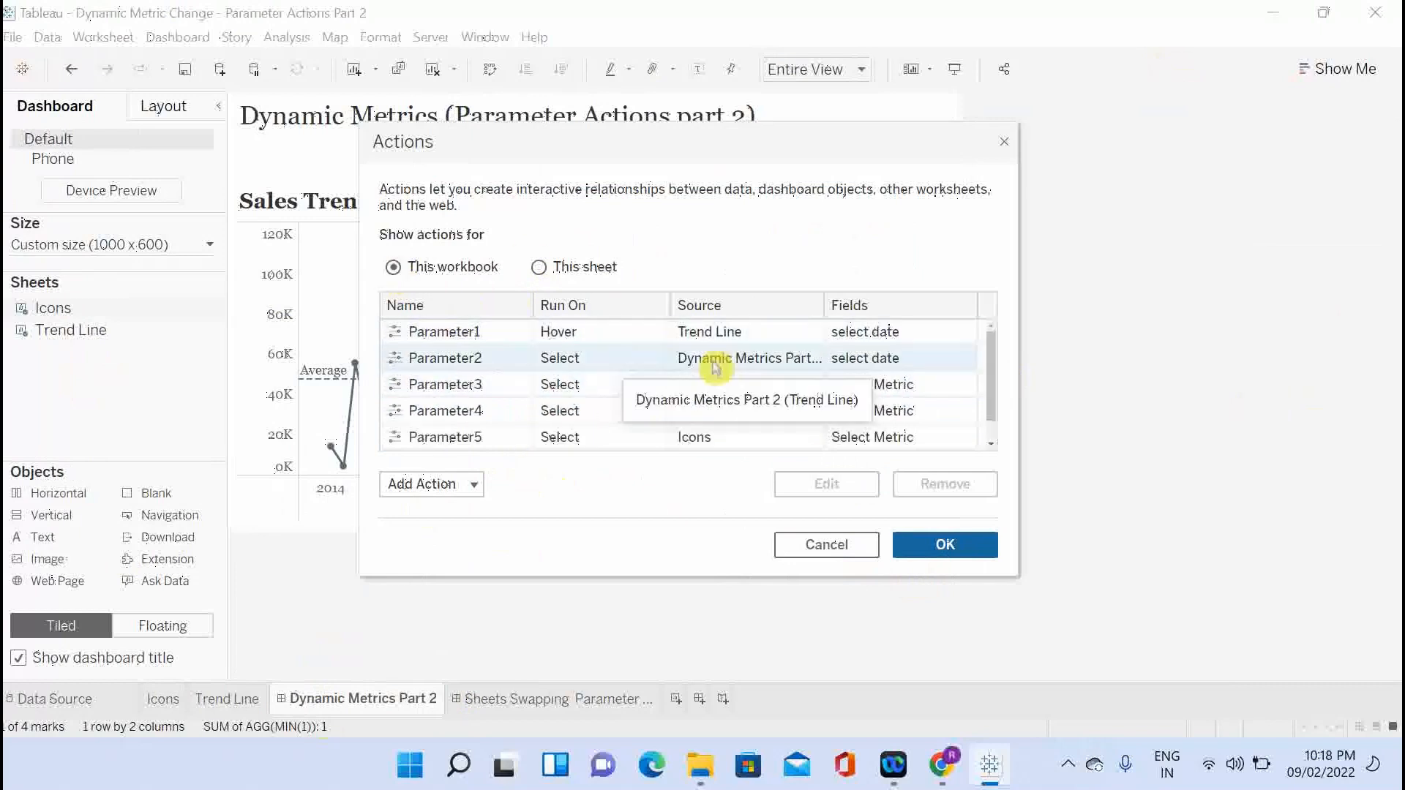
pyautogui.moveTo(993, 369); pyautogui.dragTo(988, 411)
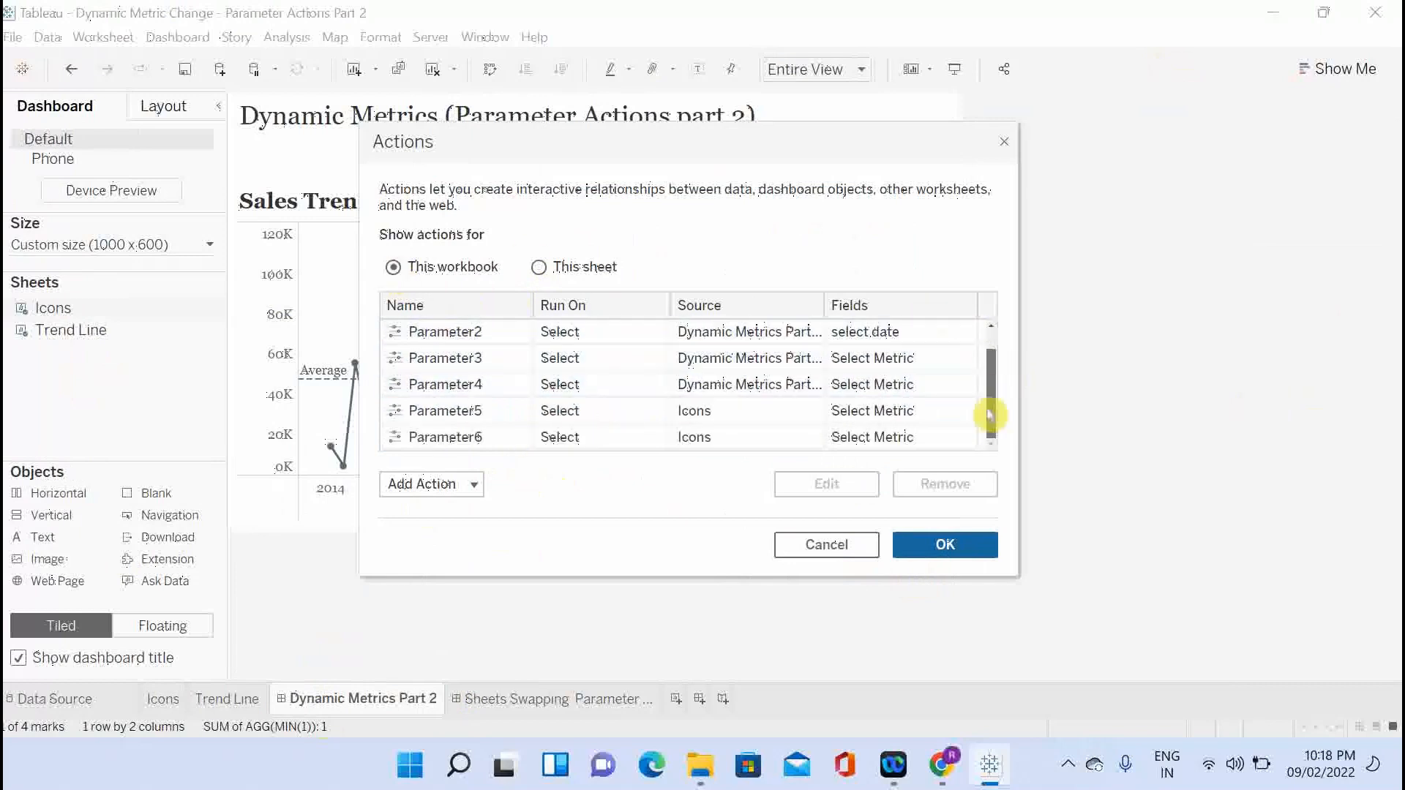
pyautogui.click(944, 545)
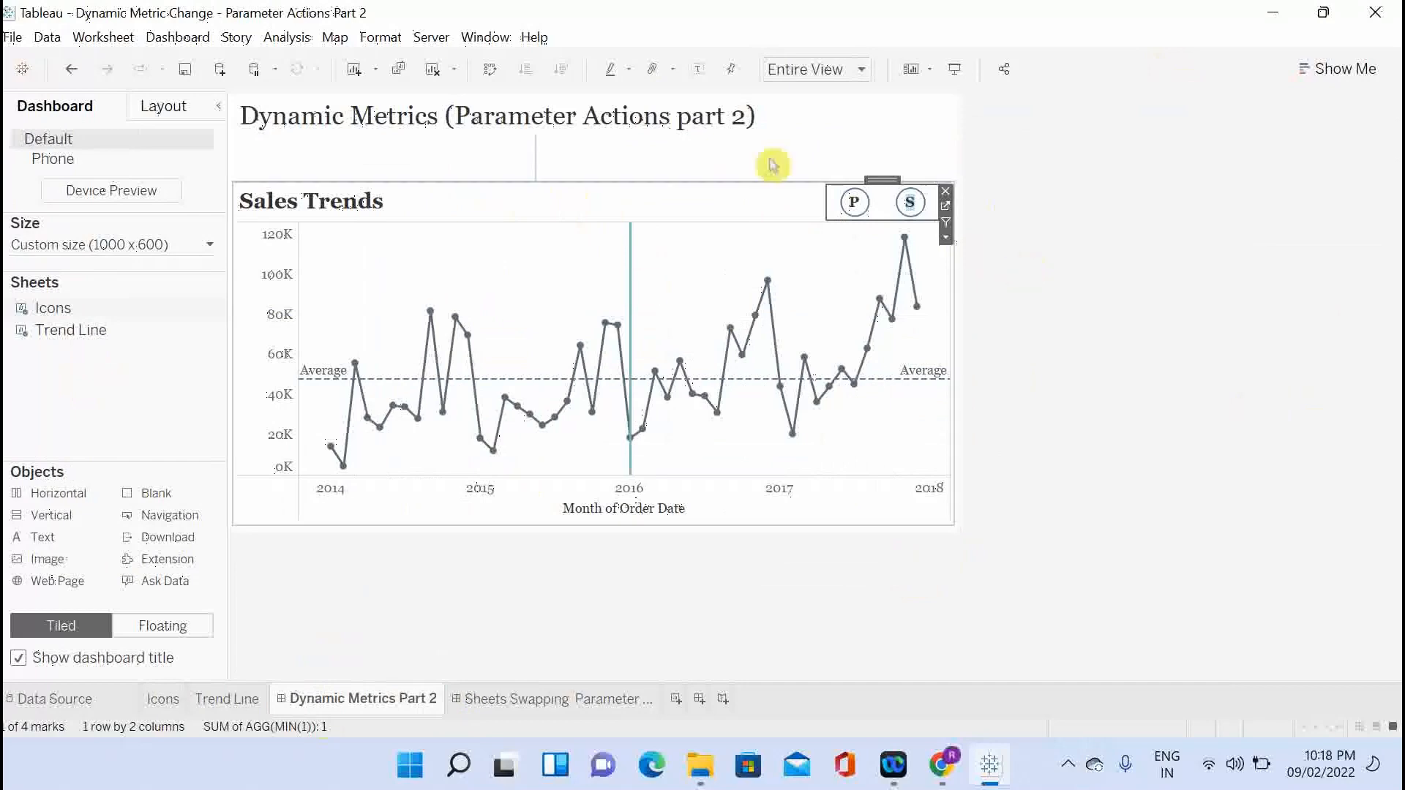
# Present the dashboard full screen and test the icons by switching the trend to Profit and back to Sales.
pyautogui.click(957, 71)
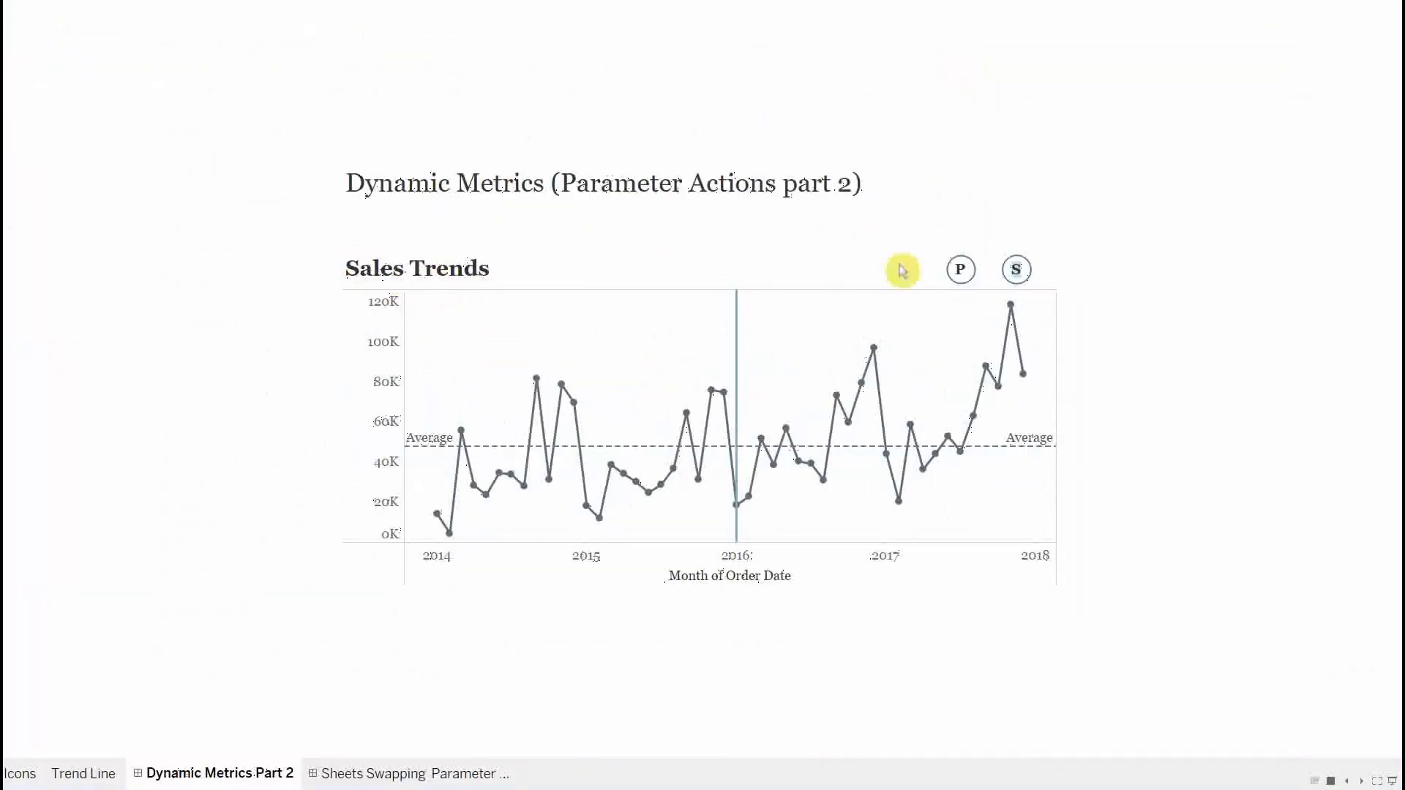
pyautogui.click(961, 271)
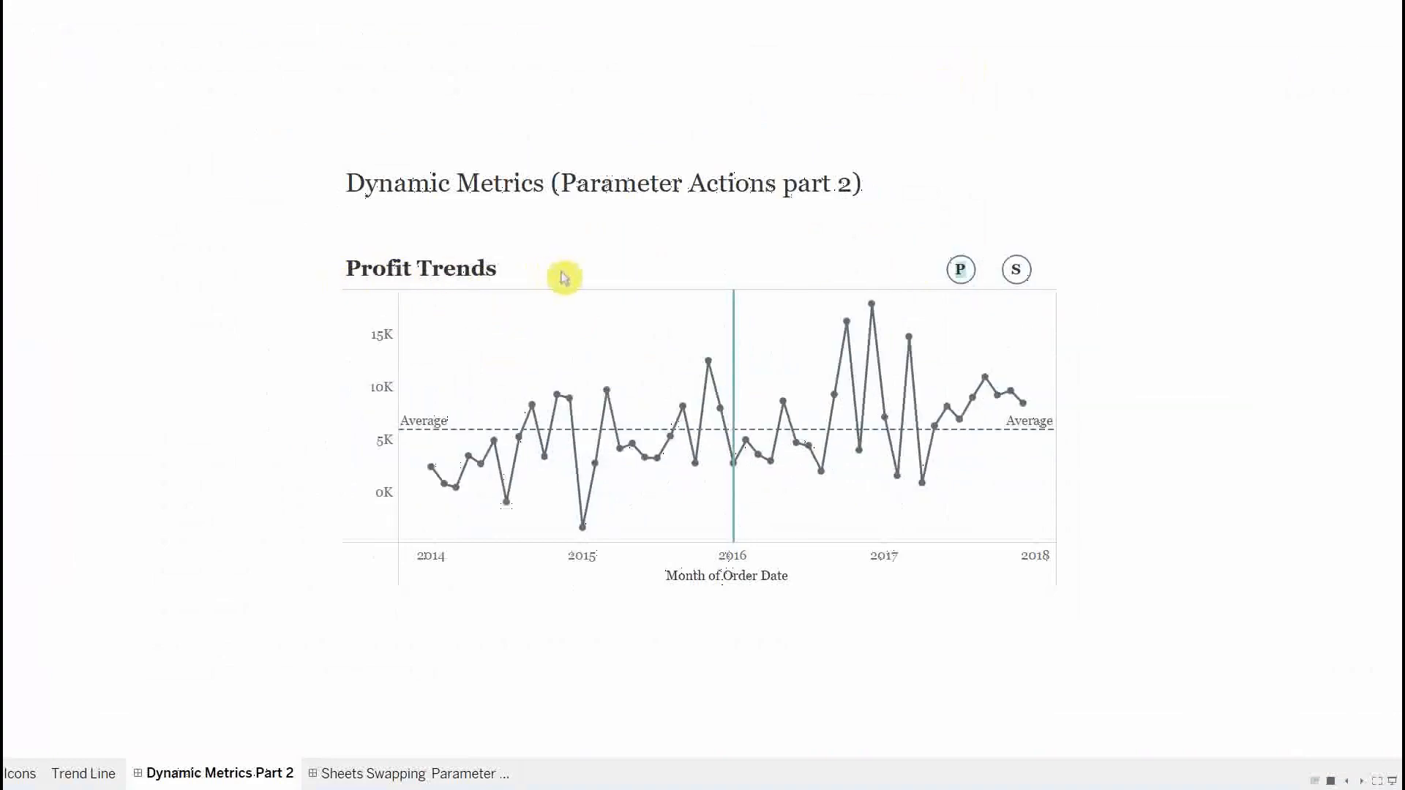
pyautogui.click(1017, 273)
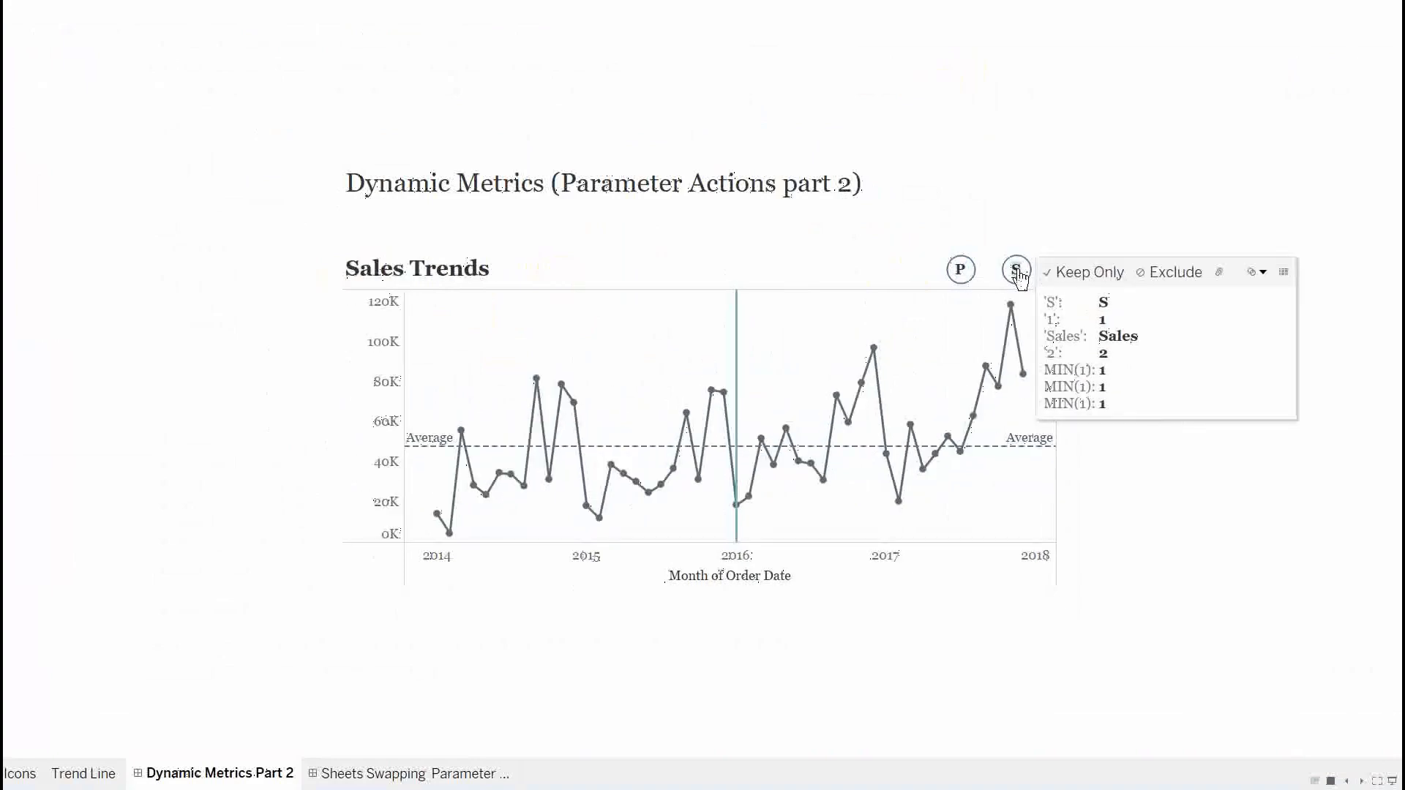